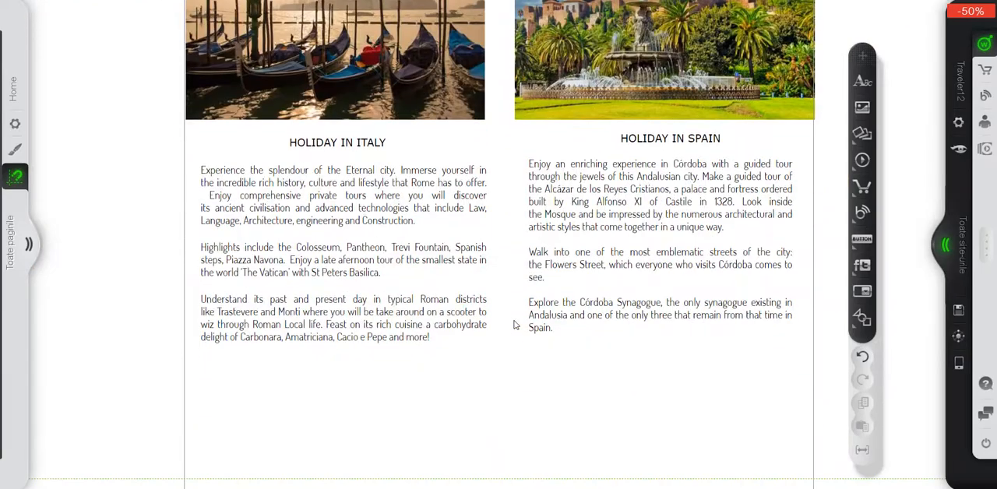
Switch the Home page to the mobile view and look over its layout from header to body text.
{"action": "scroll", "coordinate": [514, 325], "scroll_direction": "up", "scroll_amount": 5}
{"action": "scroll", "coordinate": [514, 325], "scroll_direction": "up", "scroll_amount": 4}
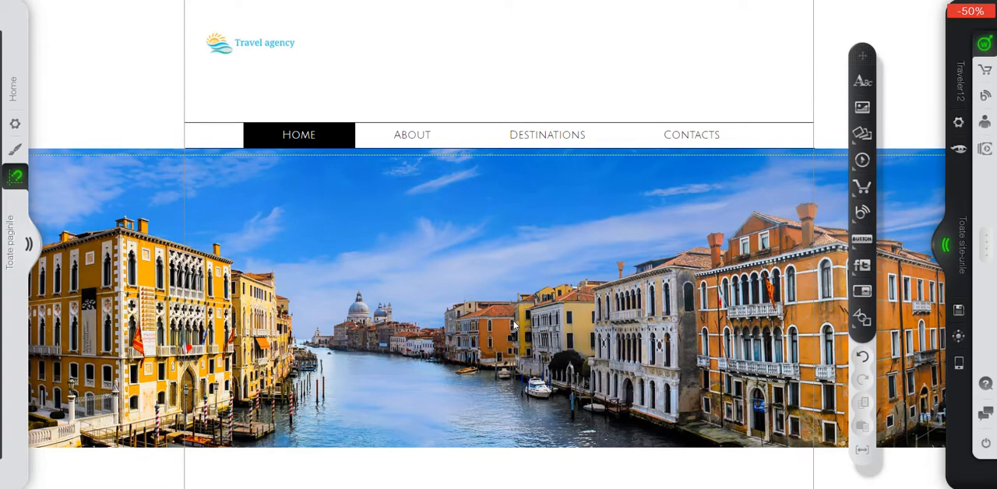
{"action": "left_click", "coordinate": [958, 365]}
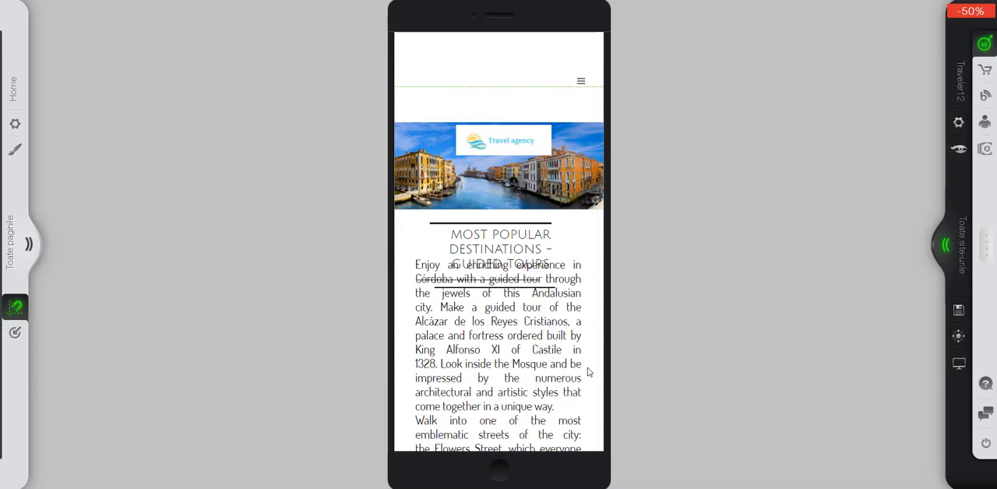
{"action": "scroll", "coordinate": [588, 372], "scroll_direction": "down", "scroll_amount": 15}
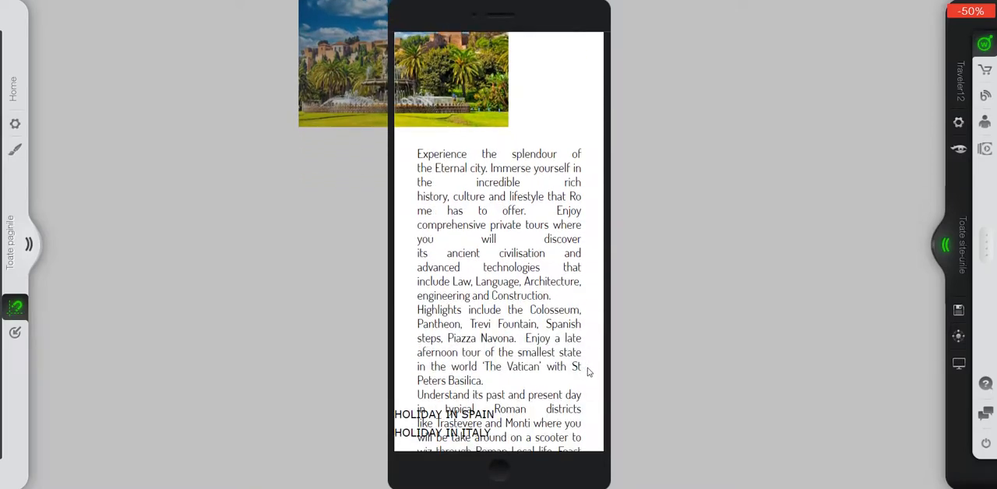
{"action": "scroll", "coordinate": [588, 373], "scroll_direction": "up", "scroll_amount": 15}
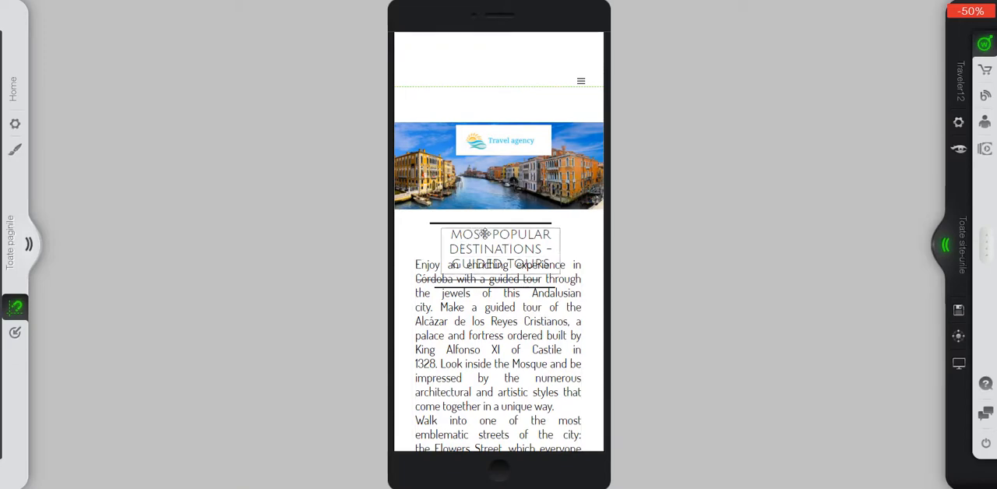
Nudge the "Most Popular Destinations - Guided Tours" heading slightly left and down, and deselect it.
{"action": "mouse_move", "coordinate": [463, 240]}
{"action": "left_mouse_down"}
{"action": "mouse_move", "coordinate": [502, 235]}
{"action": "mouse_move", "coordinate": [452, 237]}
{"action": "left_mouse_up"}
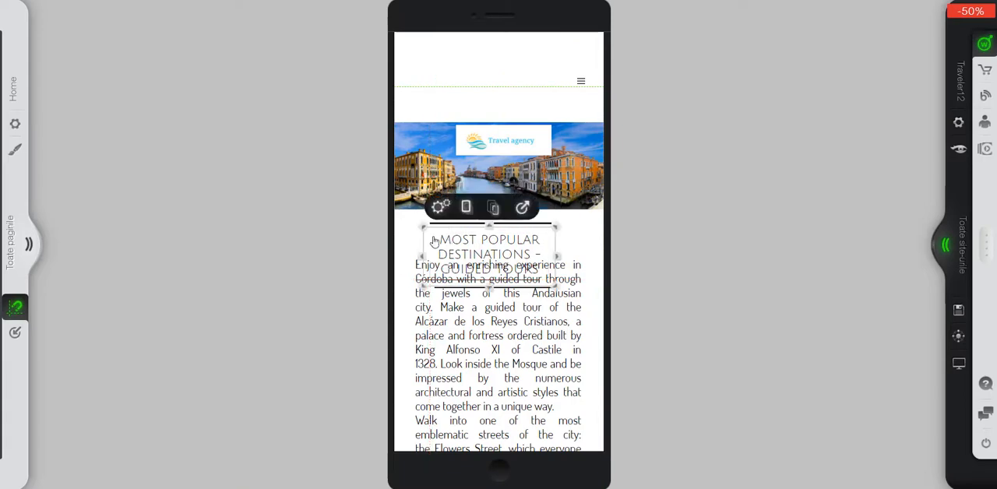
{"action": "left_click", "coordinate": [403, 247]}
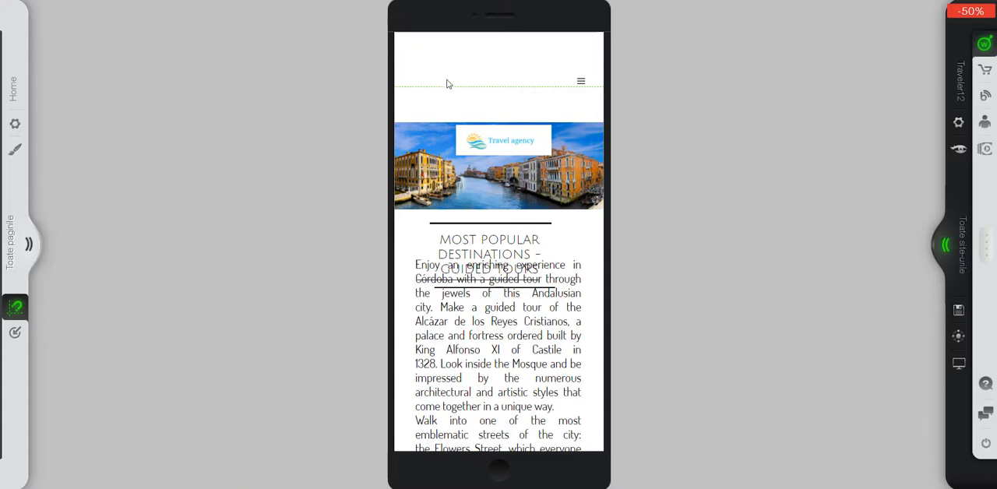
Shift the header's lower boundary slightly up and adjust the footer's upper boundary in the mobile layout.
{"action": "mouse_move", "coordinate": [446, 83]}
{"action": "left_mouse_down"}
{"action": "mouse_move", "coordinate": [447, 96]}
{"action": "mouse_move", "coordinate": [452, 83]}
{"action": "left_mouse_up"}
{"action": "scroll", "coordinate": [496, 338], "scroll_direction": "down", "scroll_amount": 5}
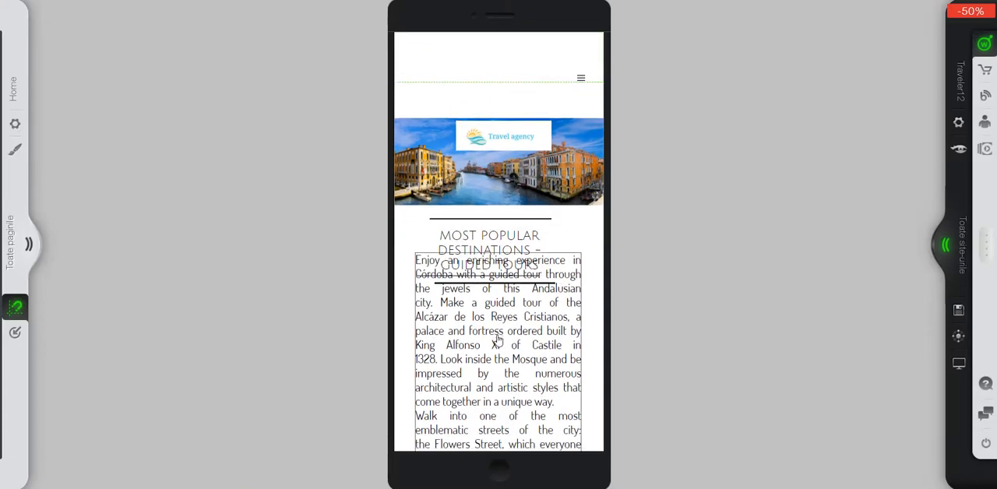
{"action": "scroll", "coordinate": [495, 337], "scroll_direction": "down", "scroll_amount": 3}
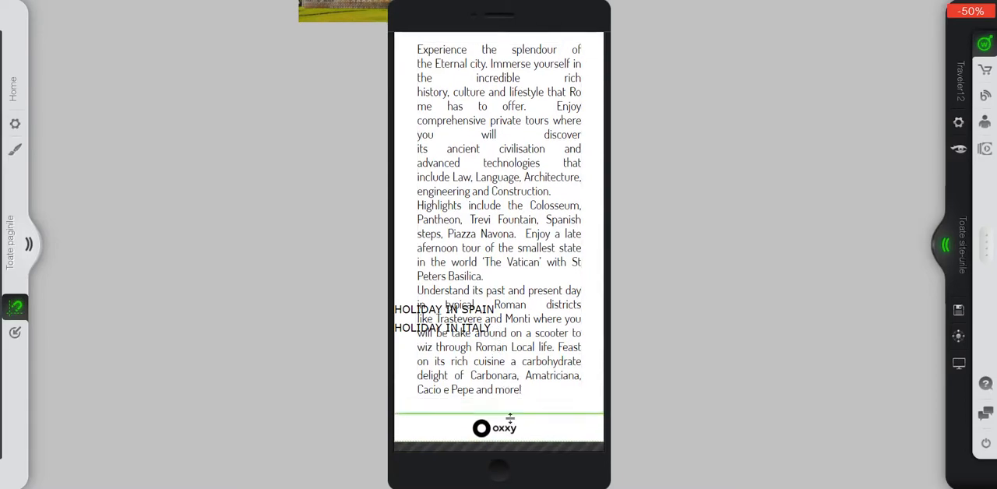
{"action": "left_click_drag", "start_coordinate": [514, 437], "coordinate": [505, 406]}
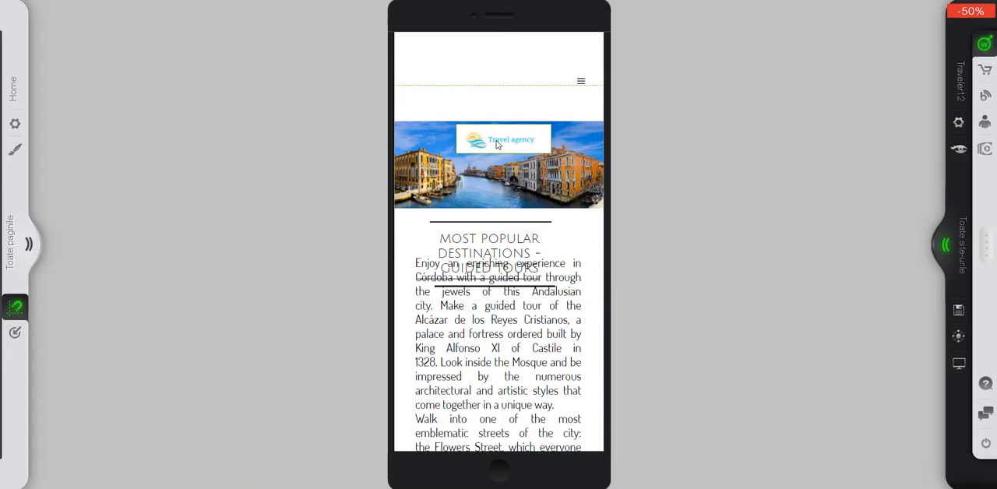
Move the Travel agency logo to the left of the mobile header and raise the menu icon level with it.
{"action": "left_click_drag", "start_coordinate": [497, 144], "coordinate": [446, 58]}
{"action": "left_click_drag", "start_coordinate": [574, 80], "coordinate": [574, 52]}
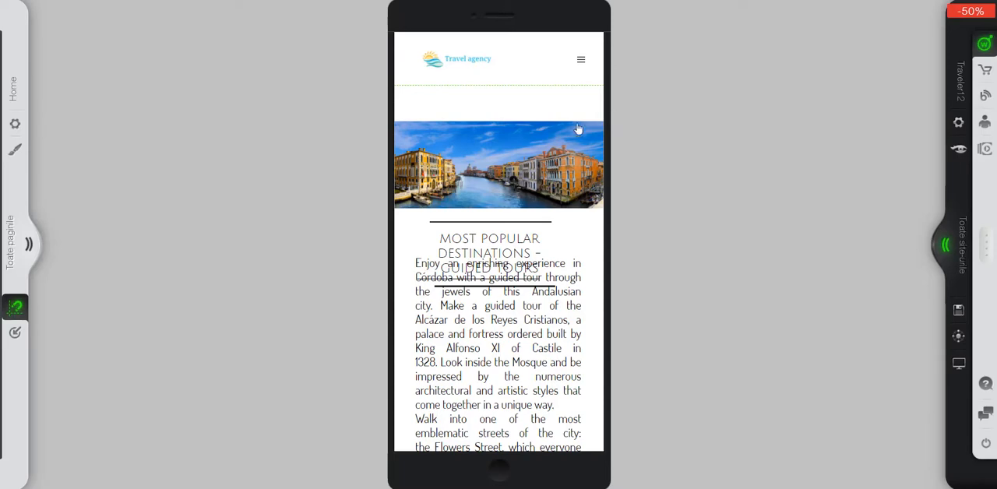
Hide the "Most Popular Destinations - Guided Tours" heading from the mobile version.
{"action": "left_click", "coordinate": [493, 246]}
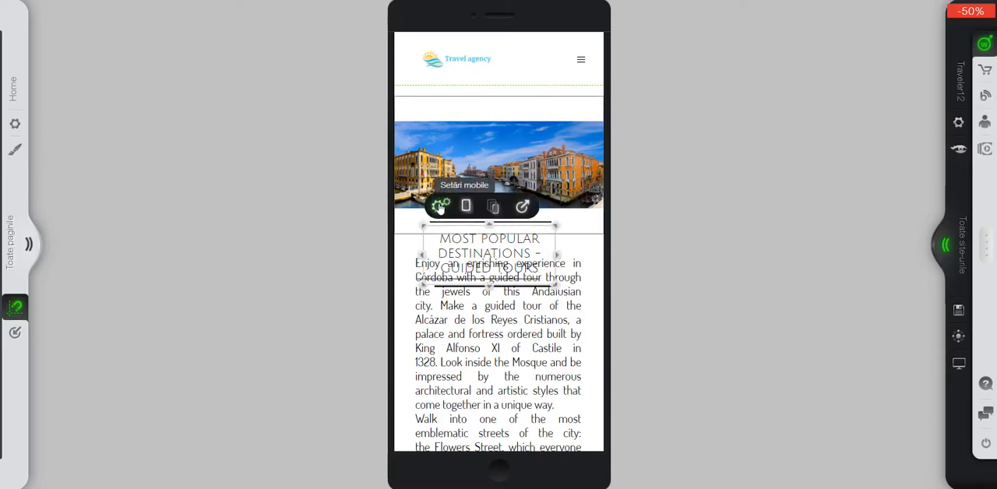
{"action": "left_click", "coordinate": [523, 208]}
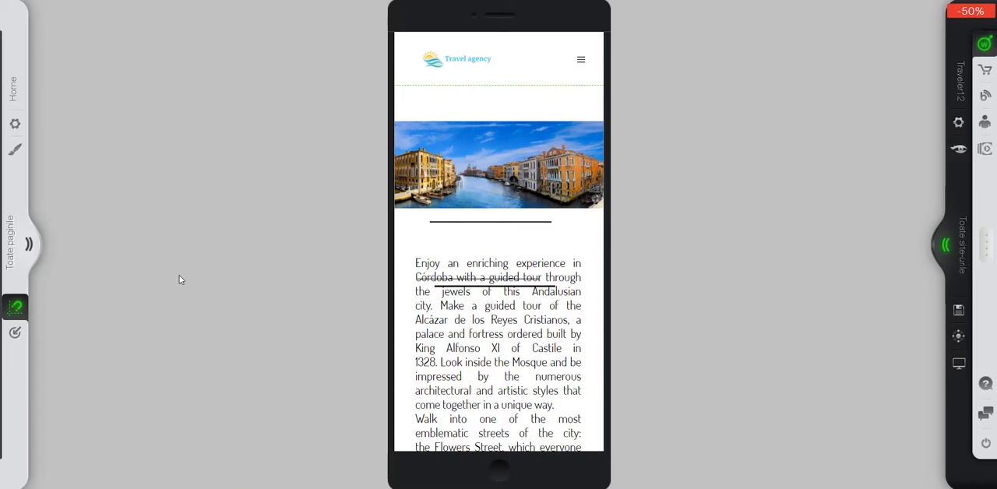
Find the hidden heading's TextWidget among the hidden widgets and show it again on the mobile page.
{"action": "left_click", "coordinate": [15, 334]}
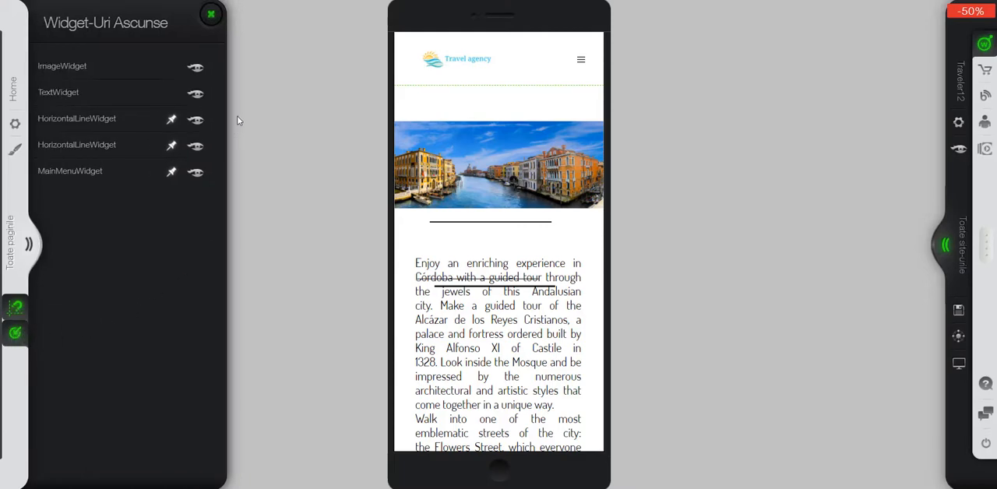
{"action": "left_click", "coordinate": [195, 94]}
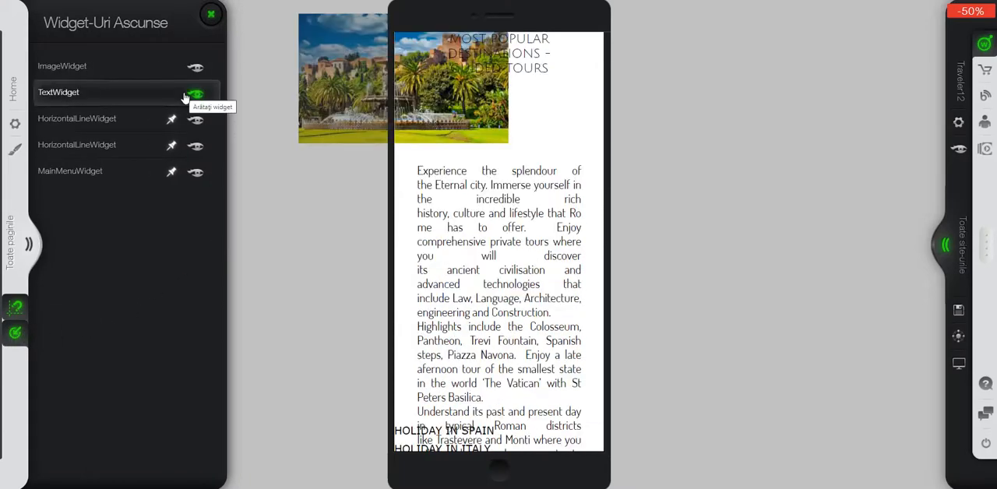
{"action": "left_click", "coordinate": [185, 68]}
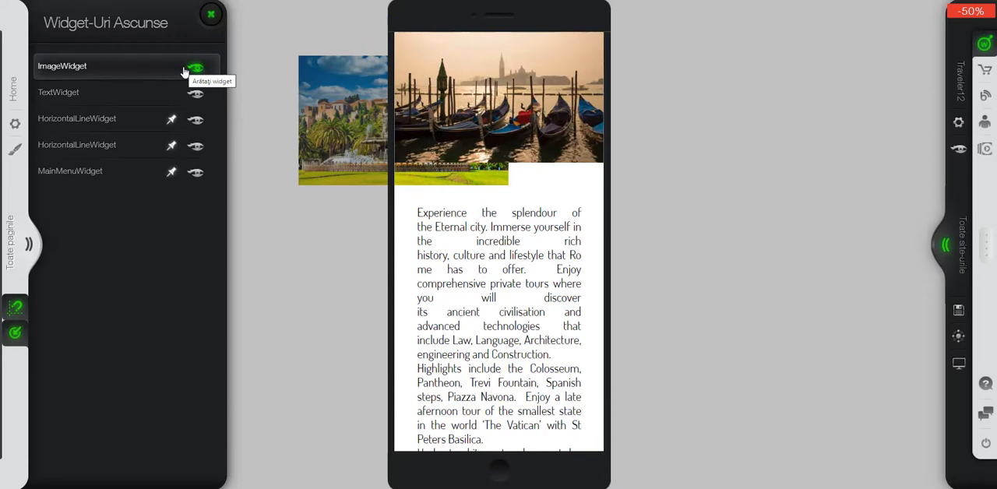
{"action": "left_click", "coordinate": [196, 94]}
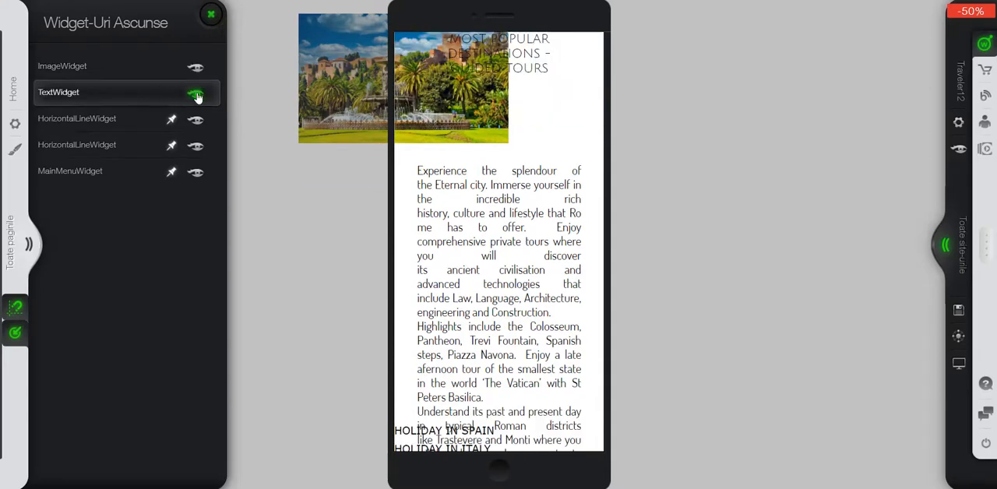
{"action": "left_click", "coordinate": [196, 95]}
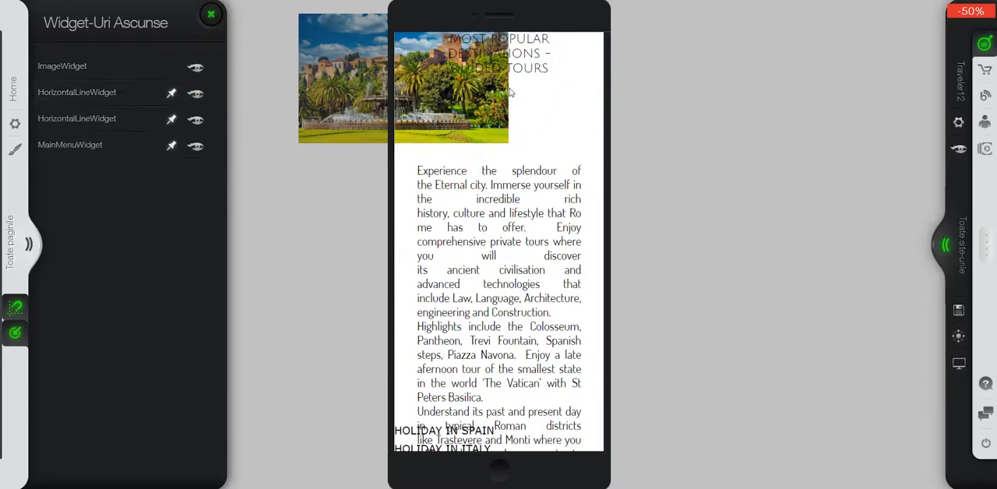
Move the restored heading back up beneath the banner image and close the hidden widgets list.
{"action": "scroll", "coordinate": [550, 84], "scroll_direction": "up", "scroll_amount": 5}
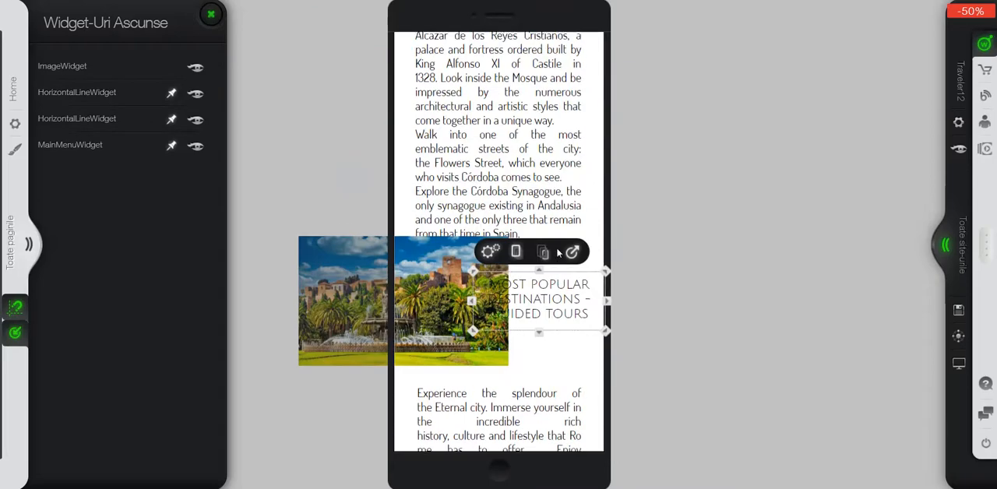
{"action": "scroll", "coordinate": [506, 179], "scroll_direction": "up", "scroll_amount": 3}
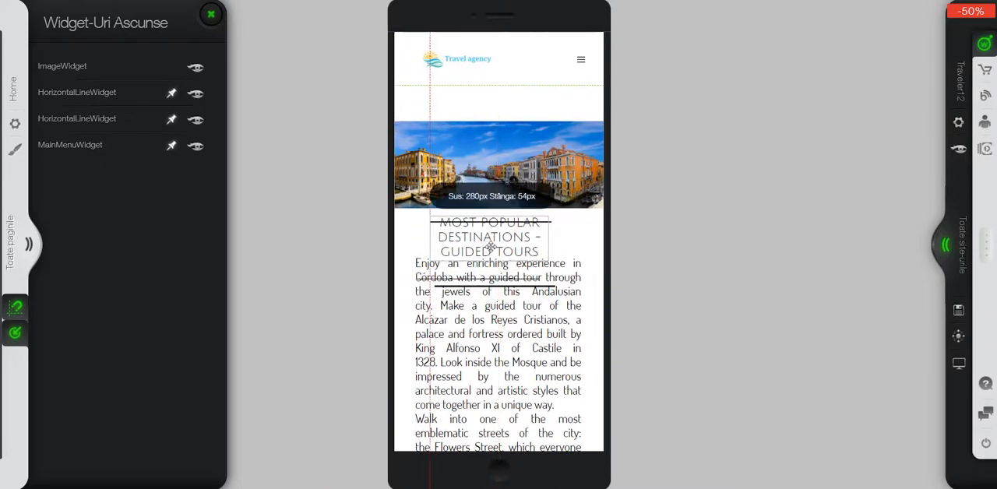
{"action": "left_click", "coordinate": [493, 246]}
{"action": "left_click", "coordinate": [210, 14]}
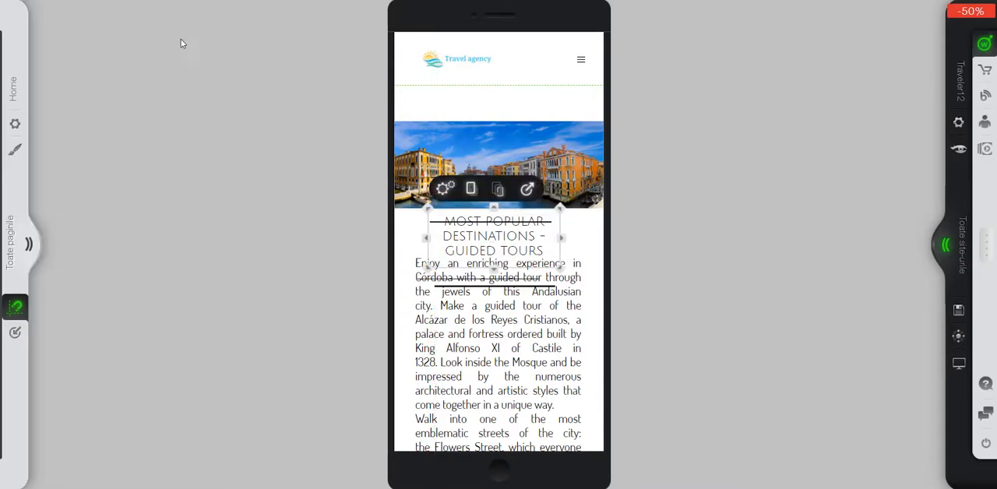
Review the list of the website's pages and close it again.
{"action": "left_click", "coordinate": [29, 244]}
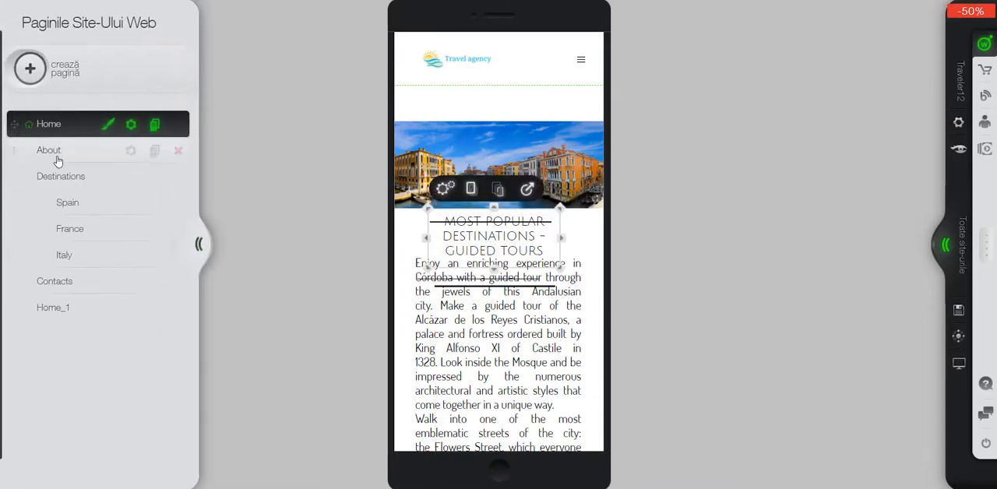
{"action": "left_click", "coordinate": [199, 244]}
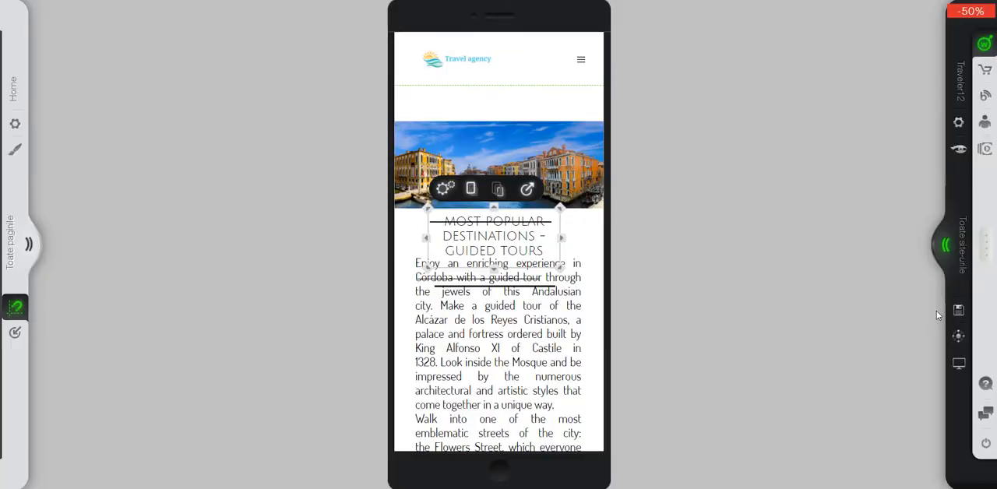
Check the Home page in the desktop view for comparison, and return to the mobile view.
{"action": "left_click", "coordinate": [958, 364]}
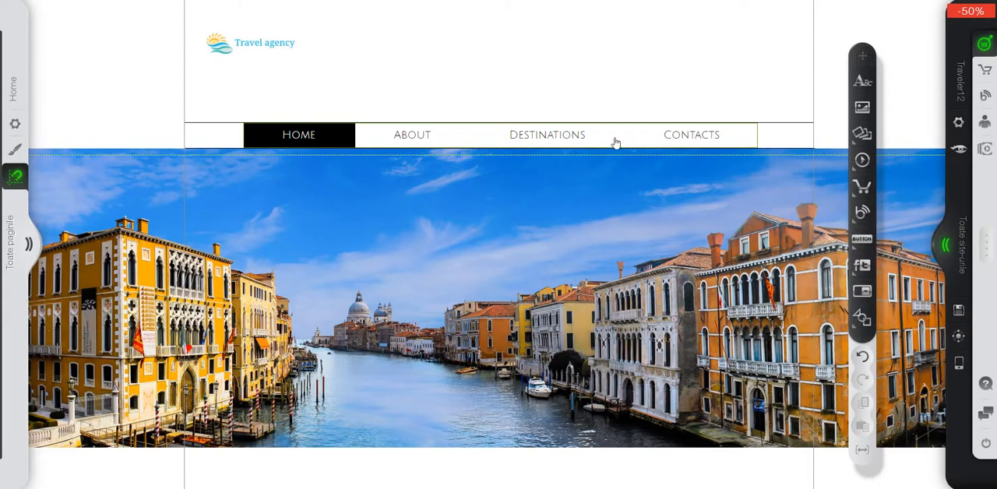
{"action": "scroll", "coordinate": [662, 236], "scroll_direction": "down", "scroll_amount": 3}
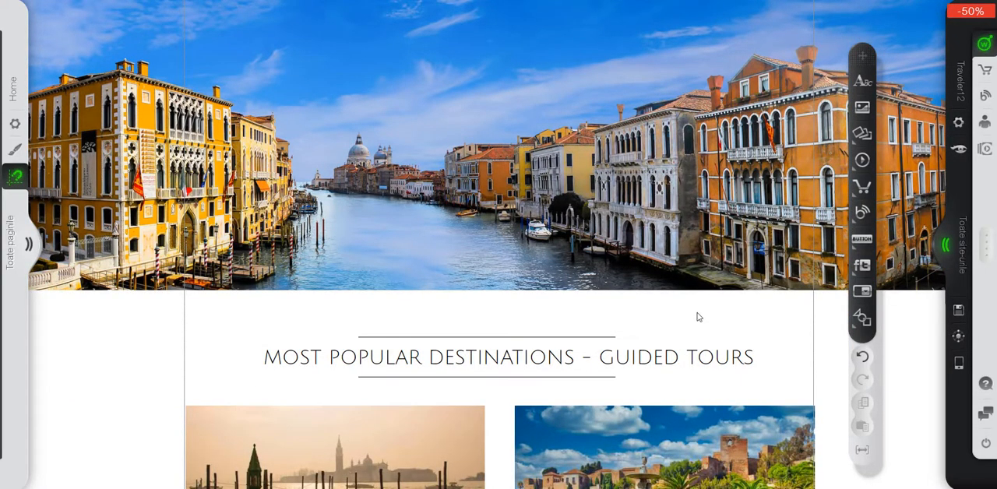
{"action": "left_click", "coordinate": [957, 364]}
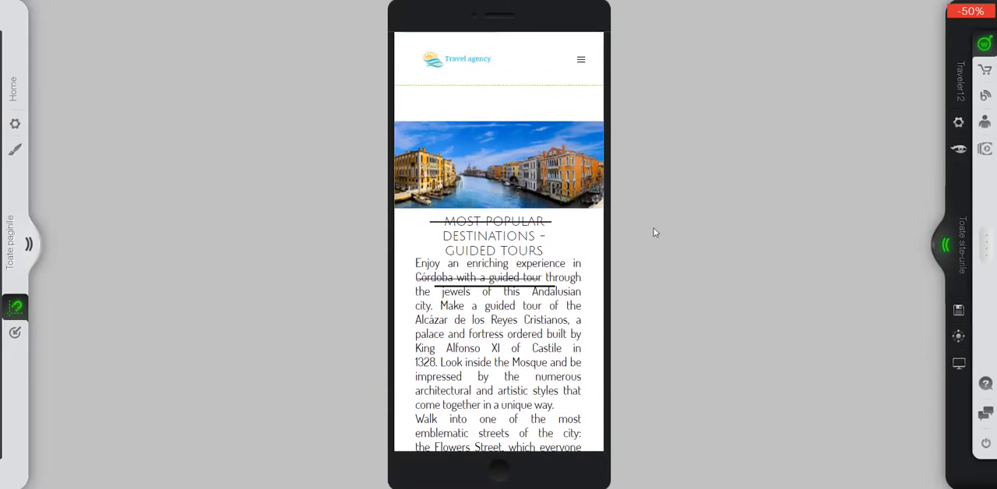
Move the banner image up against the header boundary and shift the heading aside to the right.
{"action": "left_click_drag", "start_coordinate": [546, 166], "coordinate": [539, 127]}
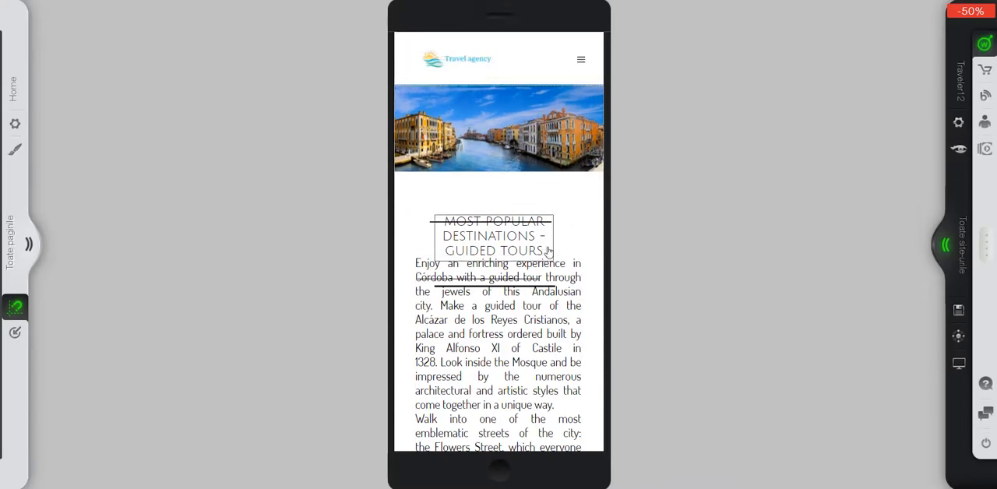
{"action": "left_click_drag", "start_coordinate": [542, 238], "coordinate": [585, 228]}
{"action": "left_click", "coordinate": [512, 243]}
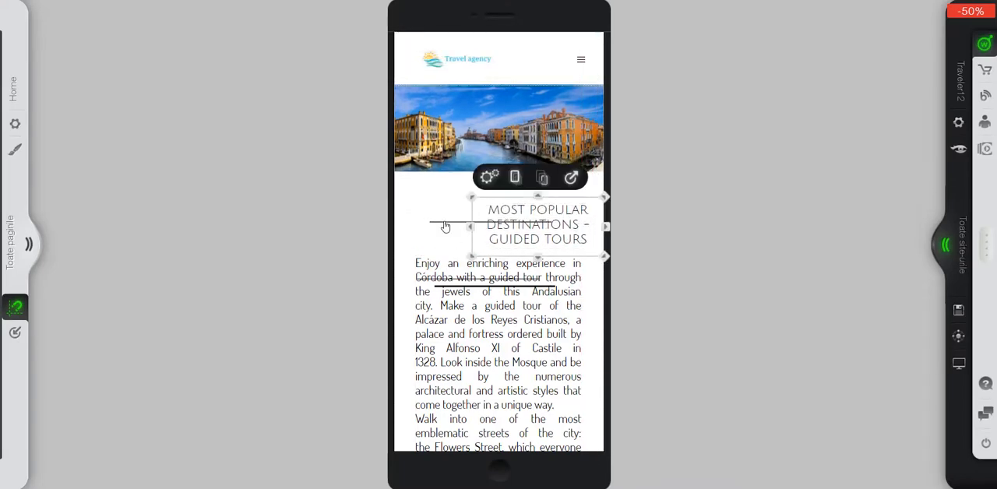
Hide the horizontal line crossing the heading from the mobile version.
{"action": "left_click", "coordinate": [445, 224]}
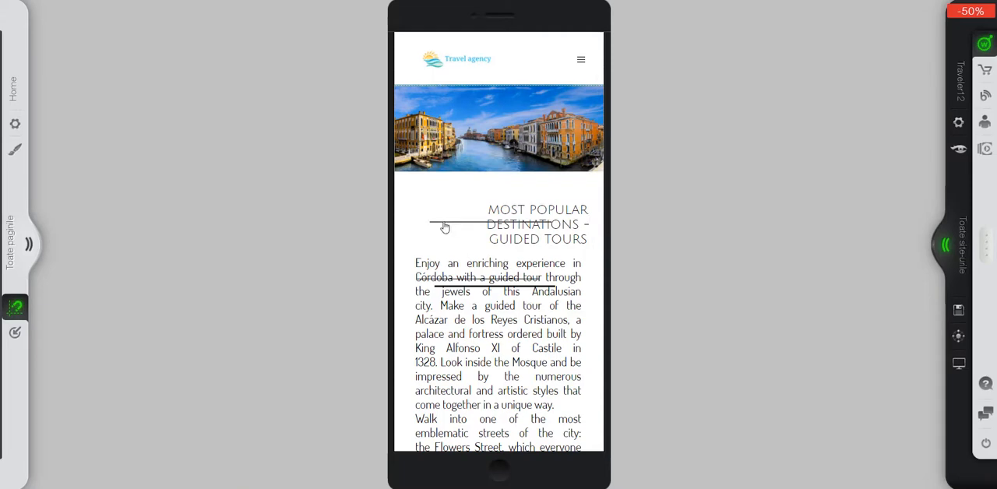
{"action": "left_click", "coordinate": [444, 227]}
{"action": "left_click", "coordinate": [497, 197]}
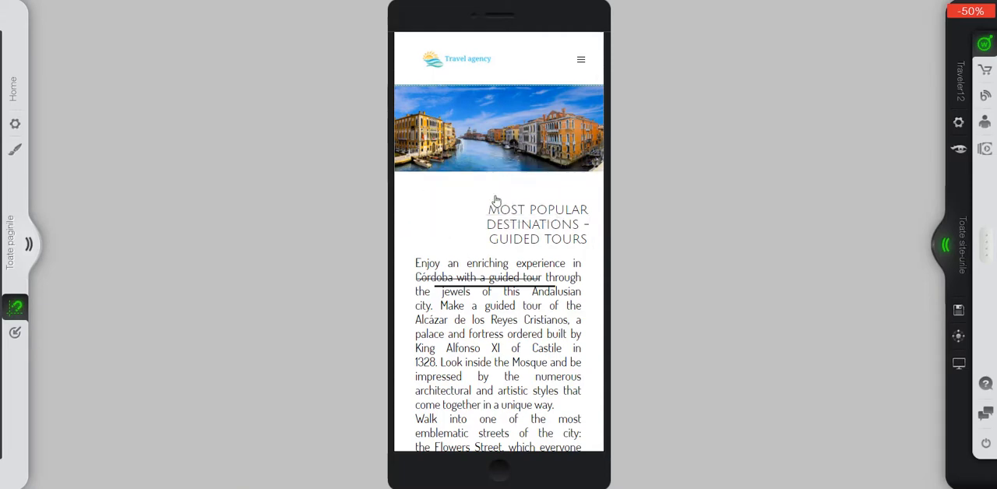
Move the Córdoba text block down and hide the remaining horizontal lines above it from the mobile version.
{"action": "left_click", "coordinate": [465, 322]}
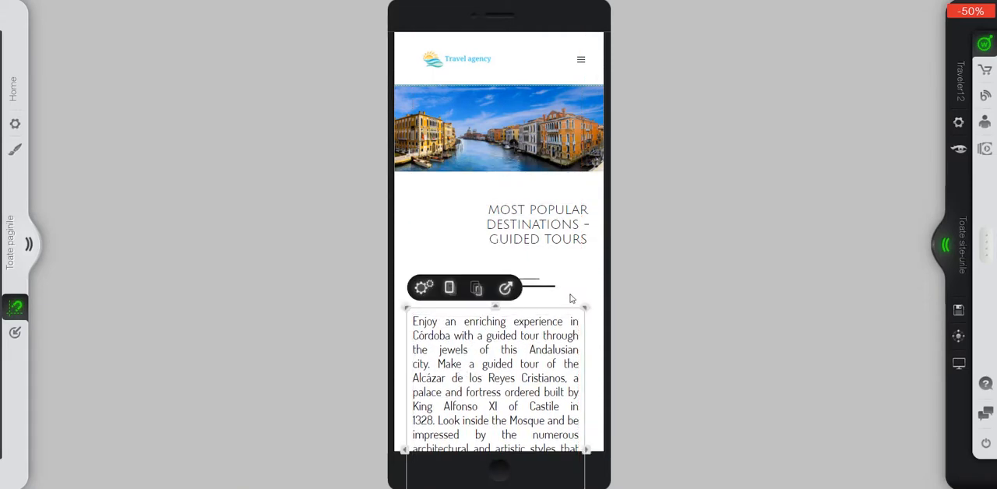
{"action": "left_click", "coordinate": [491, 282]}
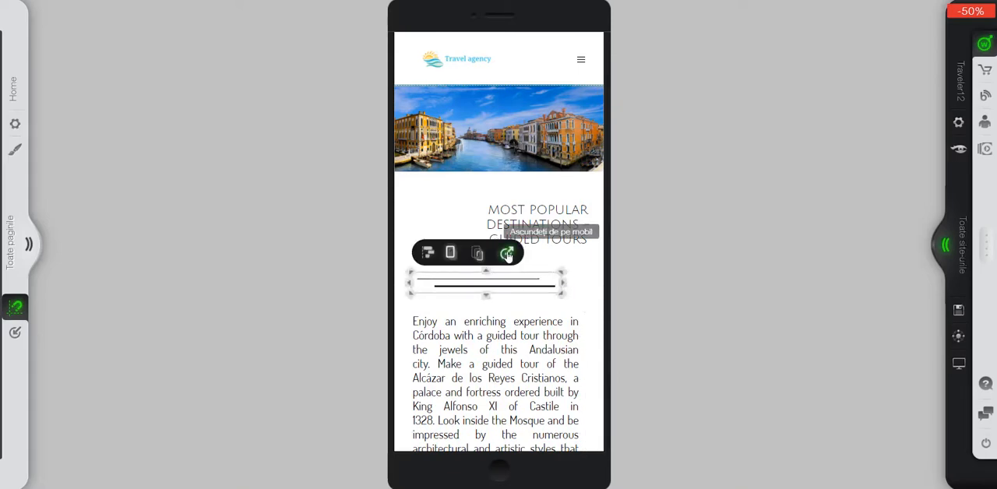
{"action": "left_click", "coordinate": [507, 253]}
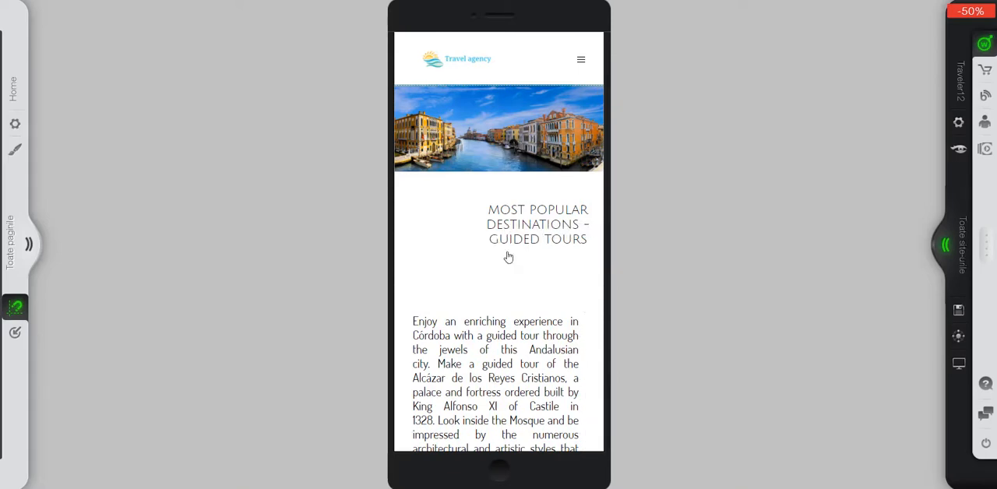
Move the heading left beneath the banner and widen its text box on both sides to nearly the full screen width.
{"action": "left_click_drag", "start_coordinate": [517, 232], "coordinate": [468, 214]}
{"action": "left_click_drag", "start_coordinate": [553, 209], "coordinate": [589, 209]}
{"action": "left_click_drag", "start_coordinate": [421, 202], "coordinate": [406, 208]}
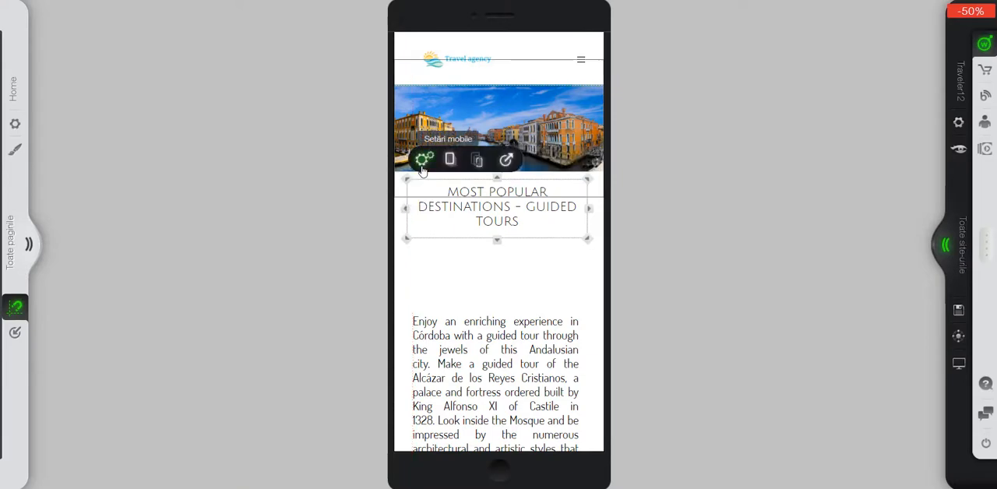
Set the mobile text size of the MOST POPULAR DESTINATIONS heading to 15.
{"action": "left_click", "coordinate": [424, 160]}
{"action": "left_click", "coordinate": [202, 86]}
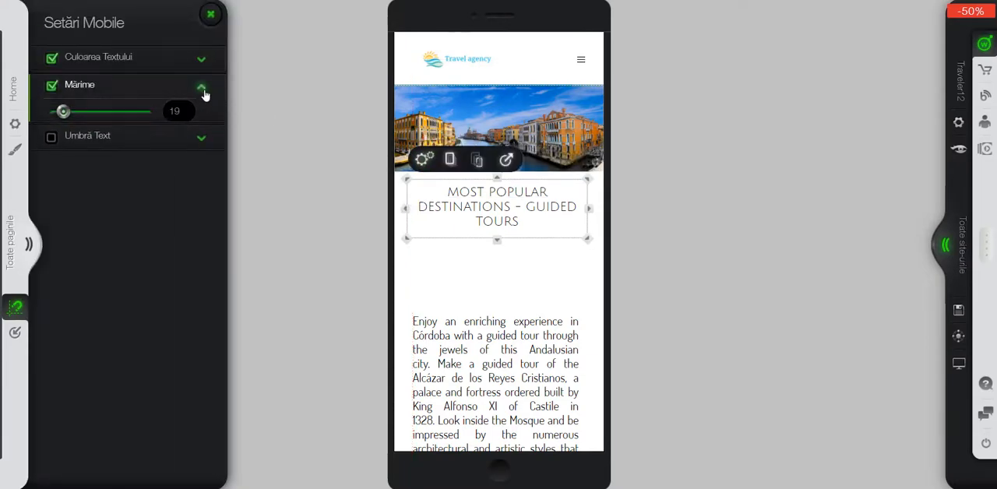
{"action": "type", "text": "15"}
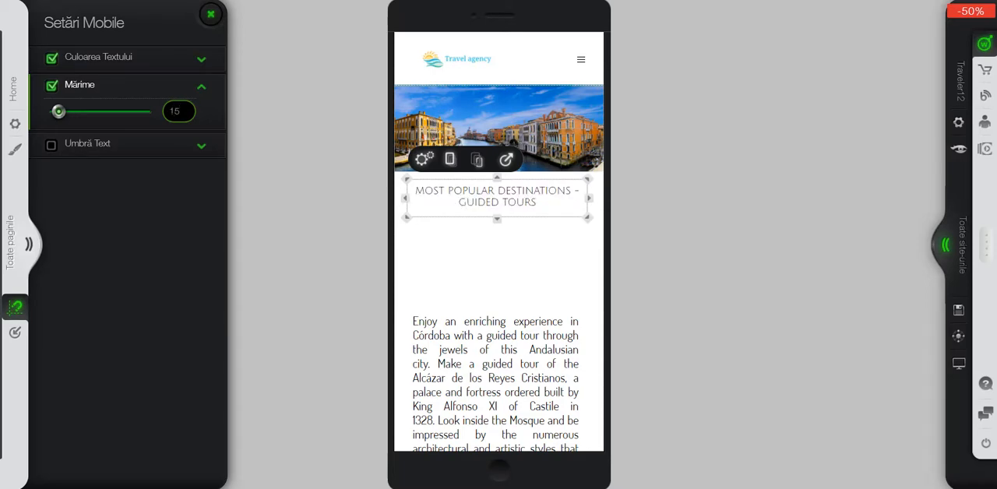
Move the Córdoba text block up beneath the heading and widen it to nearly the full screen width.
{"action": "left_click_drag", "start_coordinate": [529, 334], "coordinate": [523, 246]}
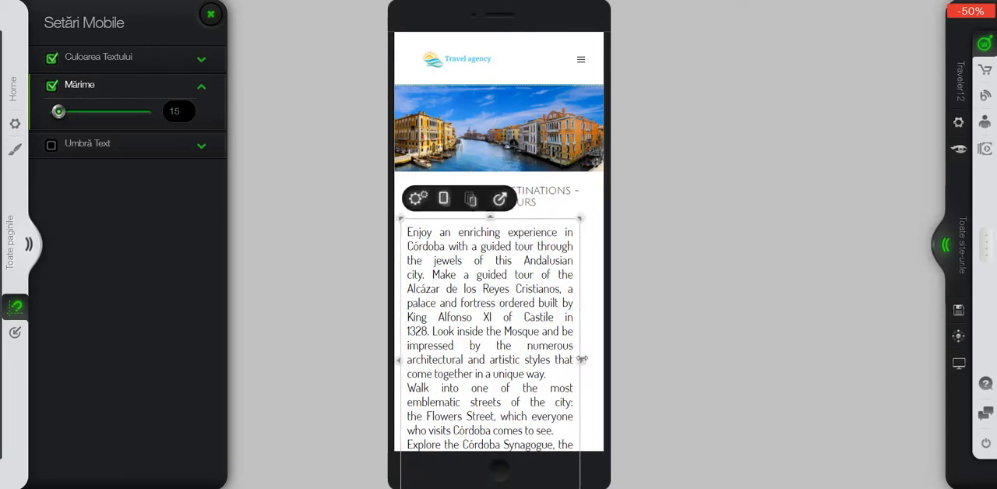
{"action": "left_click_drag", "start_coordinate": [573, 356], "coordinate": [600, 355]}
{"action": "left_click", "coordinate": [640, 354]}
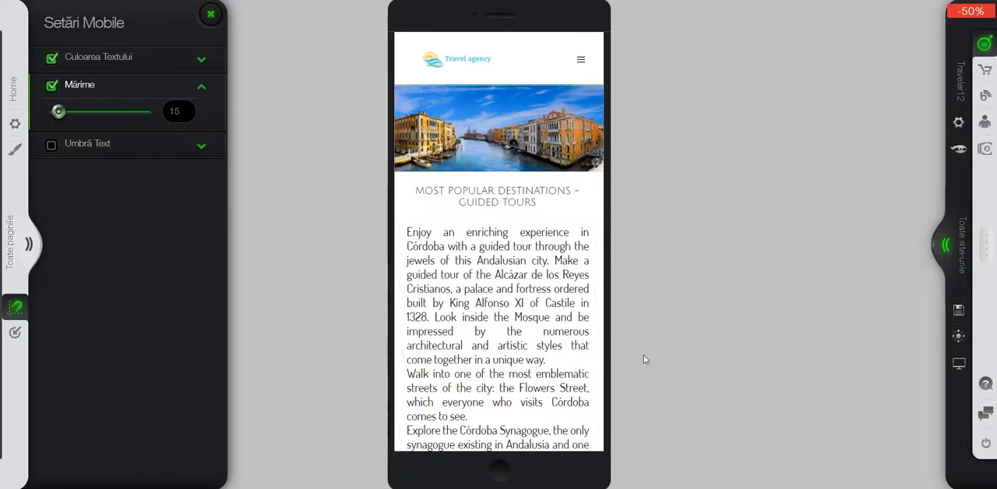
Set the heading's mobile text size to 17 and widen its box so it spans the screen, centred beneath the banner.
{"action": "left_click", "coordinate": [475, 201]}
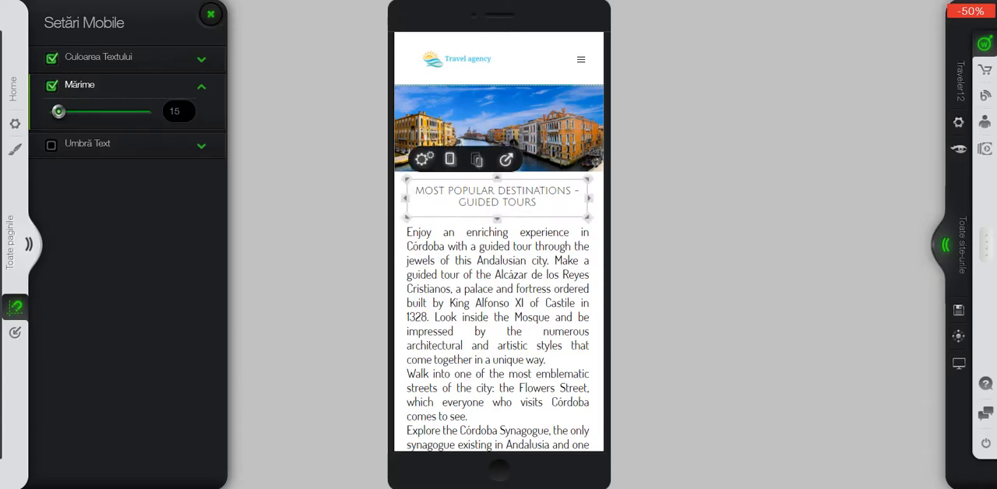
{"action": "left_click_drag", "start_coordinate": [181, 111], "coordinate": [165, 111]}
{"action": "type", "text": "17"}
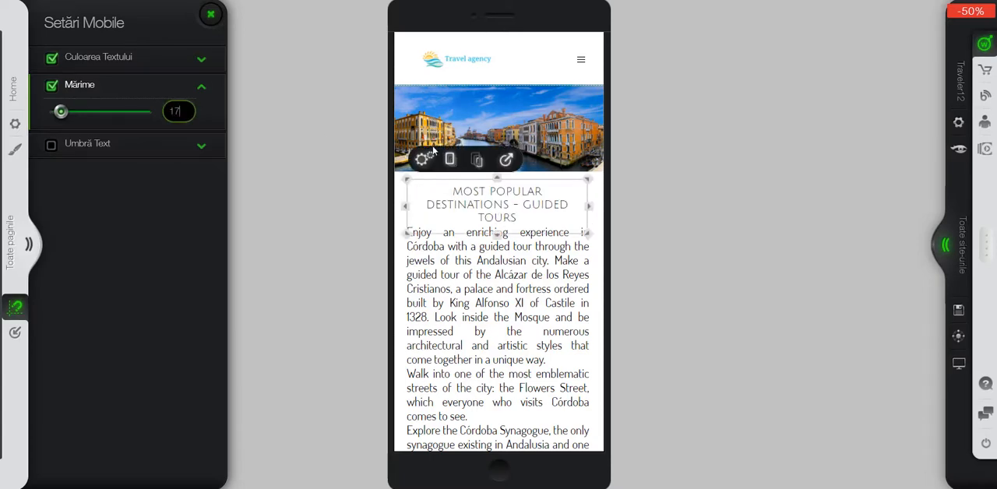
{"action": "left_click_drag", "start_coordinate": [588, 208], "coordinate": [606, 207]}
{"action": "left_click_drag", "start_coordinate": [546, 195], "coordinate": [535, 195]}
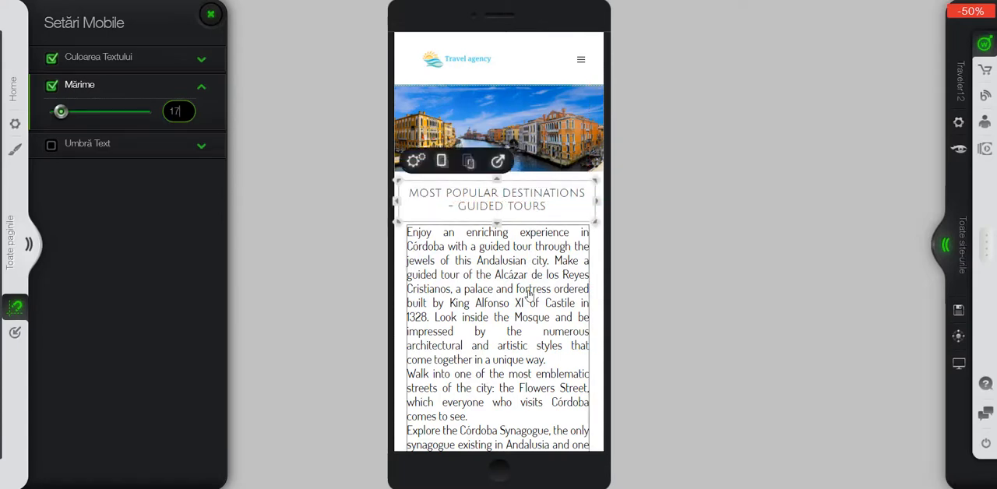
Centre the Córdoba text block on the screen and set its mobile text size to 15.
{"action": "left_click_drag", "start_coordinate": [530, 293], "coordinate": [532, 292]}
{"action": "left_click", "coordinate": [420, 202]}
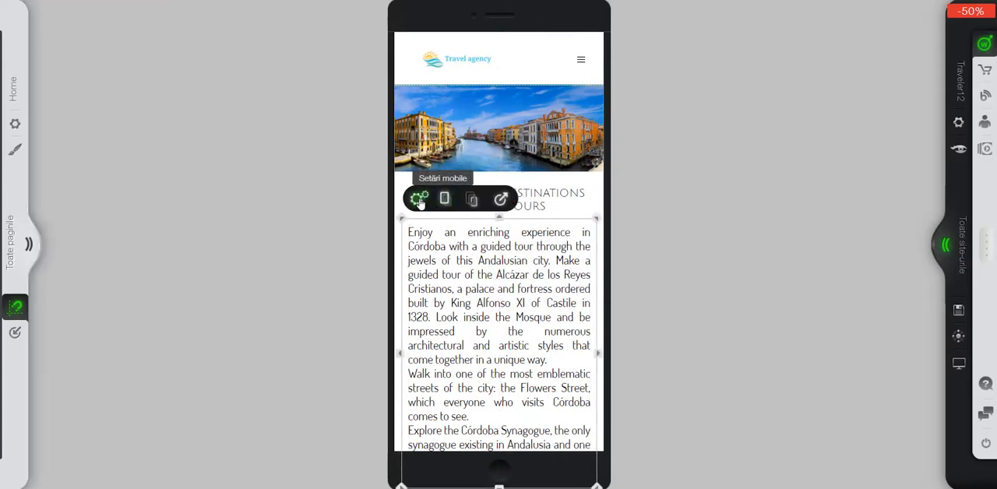
{"action": "left_click", "coordinate": [420, 200]}
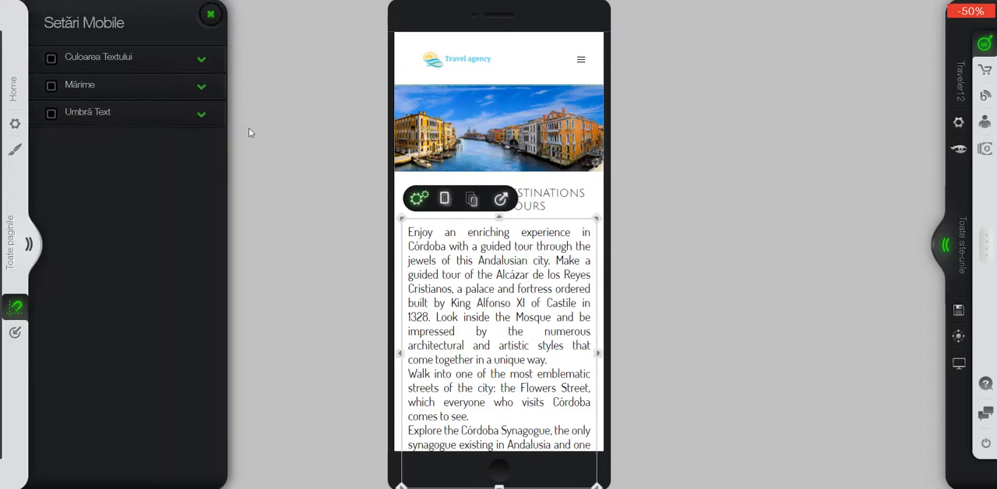
{"action": "left_click", "coordinate": [196, 87]}
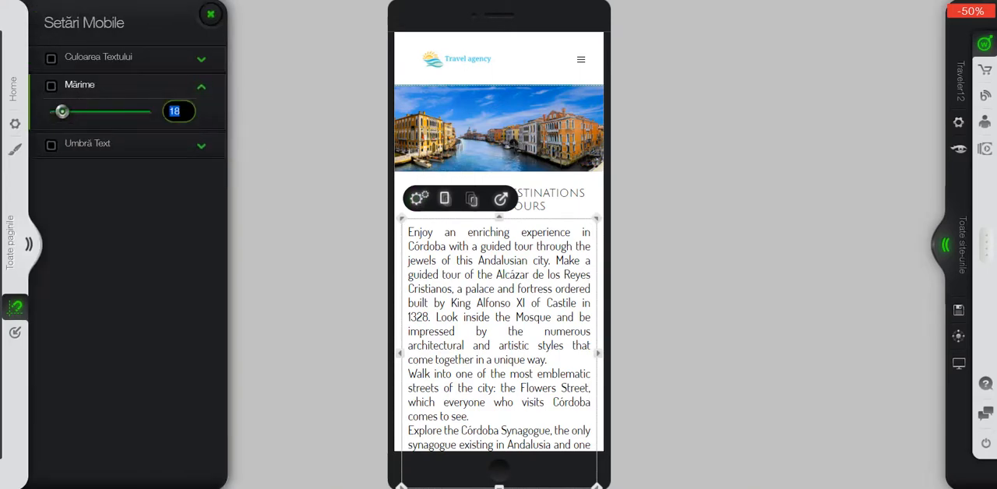
{"action": "type", "text": "5"}
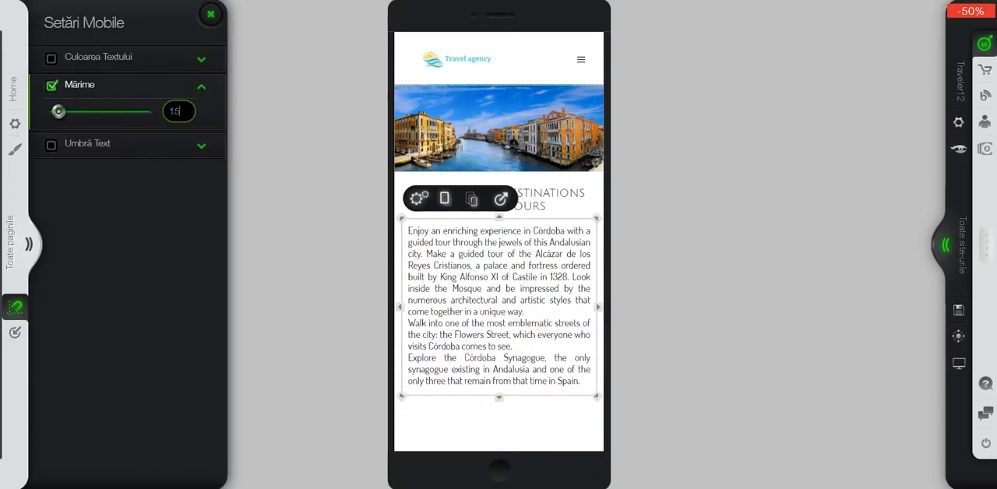
{"action": "left_click", "coordinate": [706, 303]}
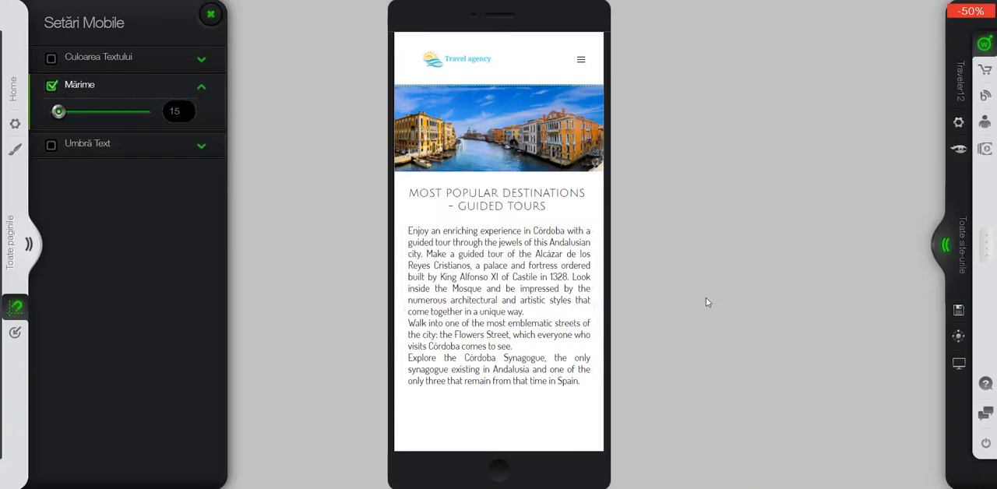
Move the Córdoba text block down and aside to the right, and align the fountain image across the full screen width.
{"action": "scroll", "coordinate": [584, 285], "scroll_direction": "down", "scroll_amount": 3}
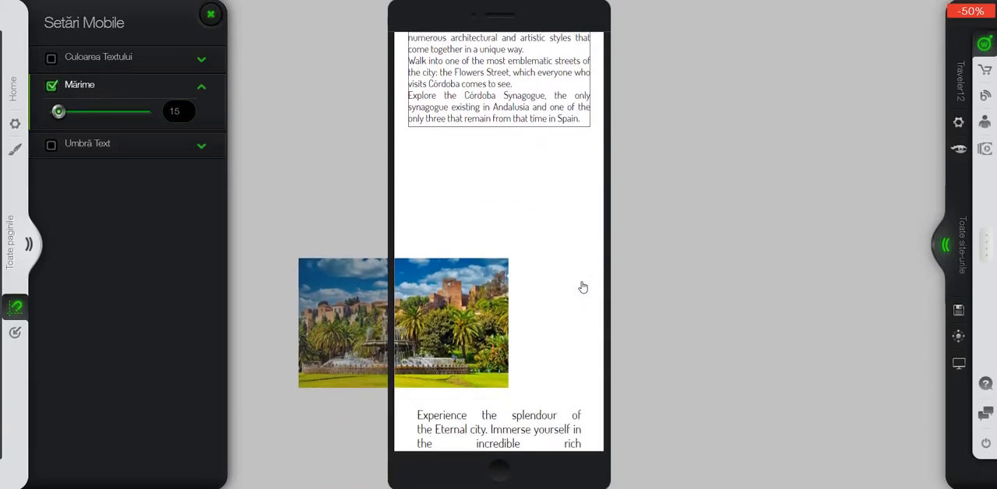
{"action": "scroll", "coordinate": [583, 288], "scroll_direction": "down", "scroll_amount": 3}
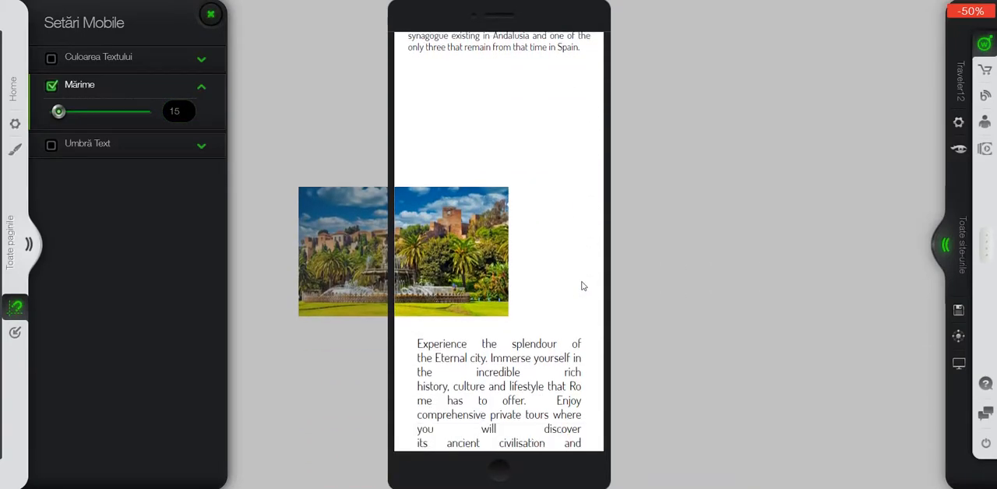
{"action": "scroll", "coordinate": [582, 285], "scroll_direction": "down", "scroll_amount": 5}
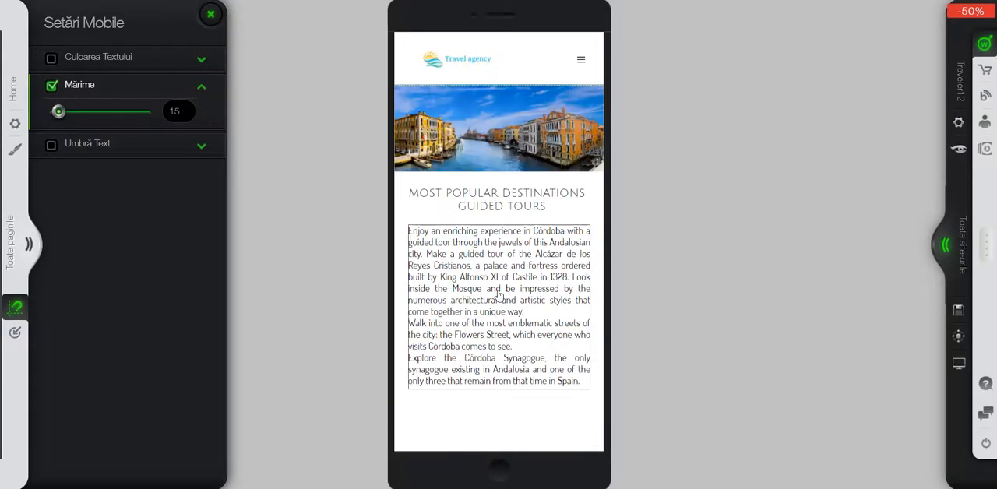
{"action": "left_click_drag", "start_coordinate": [499, 295], "coordinate": [537, 365]}
{"action": "scroll", "coordinate": [537, 366], "scroll_direction": "down", "scroll_amount": 2}
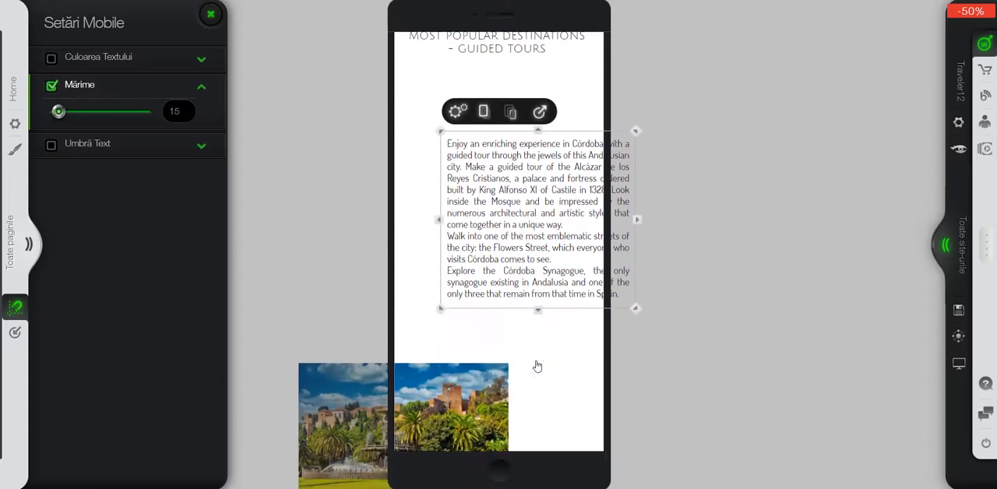
{"action": "left_click_drag", "start_coordinate": [501, 216], "coordinate": [513, 257]}
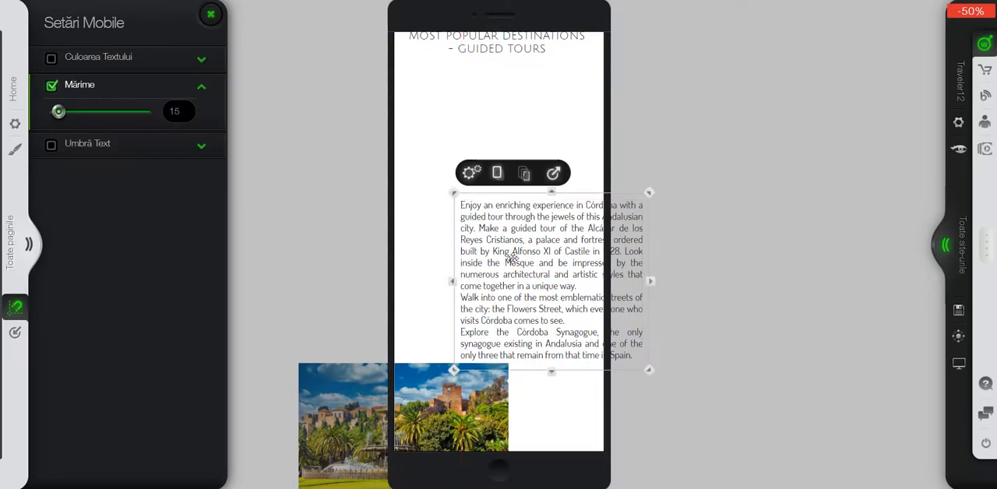
{"action": "left_click_drag", "start_coordinate": [420, 389], "coordinate": [510, 357]}
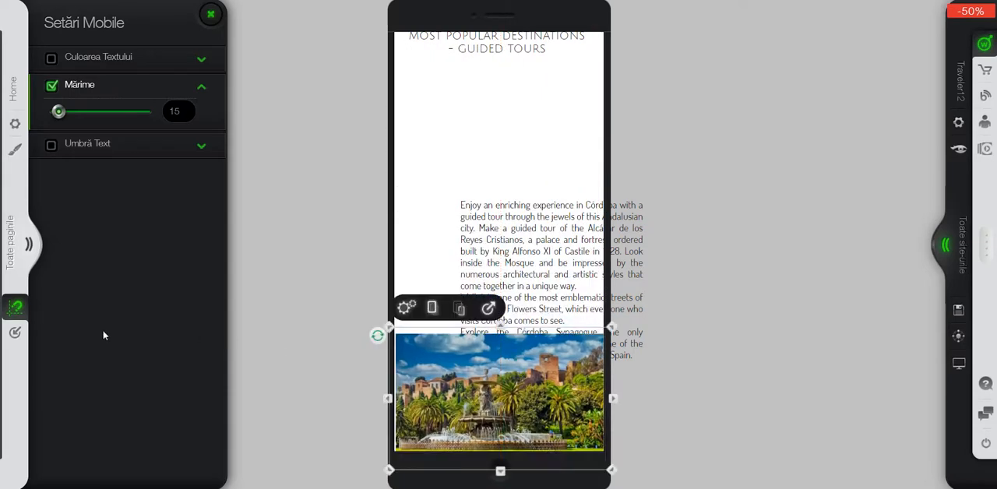
Open the list of hidden widgets, locate the gondola image and restore it to the mobile version.
{"action": "left_click", "coordinate": [16, 334]}
{"action": "left_click", "coordinate": [16, 333]}
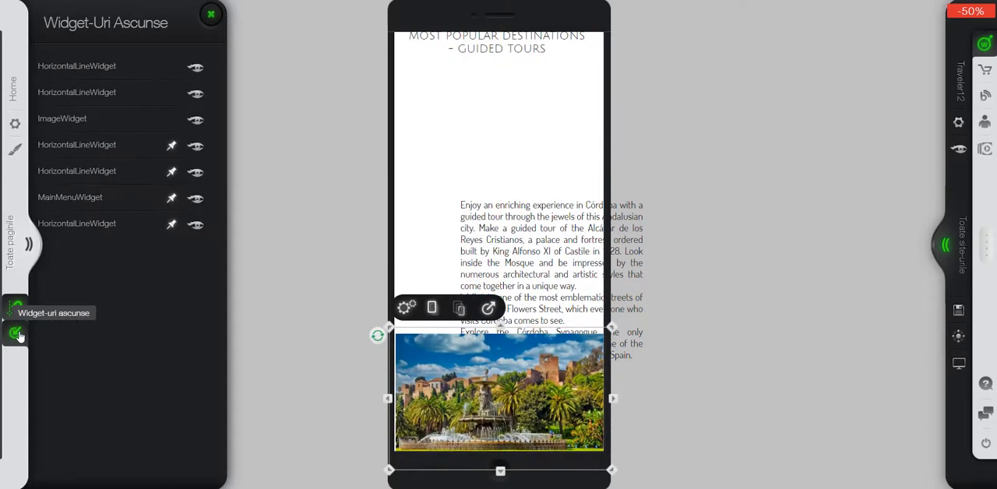
{"action": "left_click", "coordinate": [133, 223]}
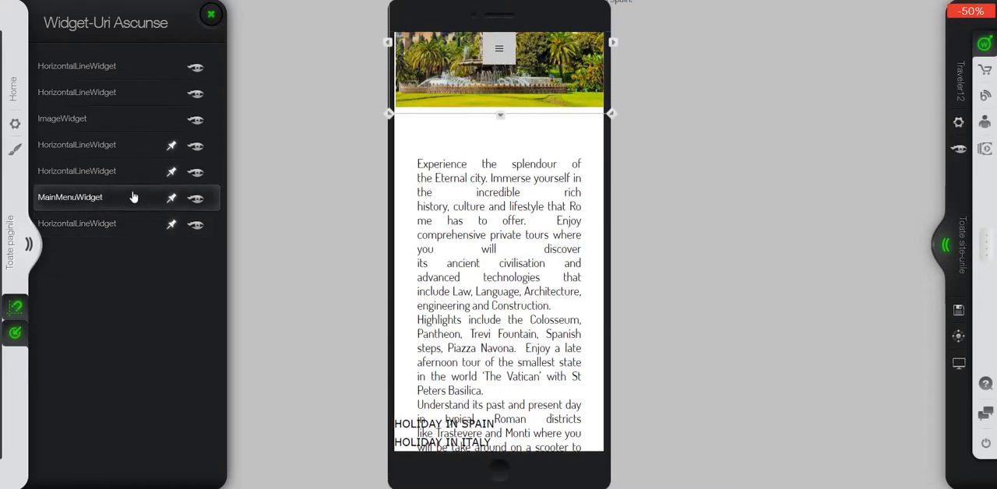
{"action": "left_click", "coordinate": [134, 171]}
{"action": "left_click", "coordinate": [135, 121]}
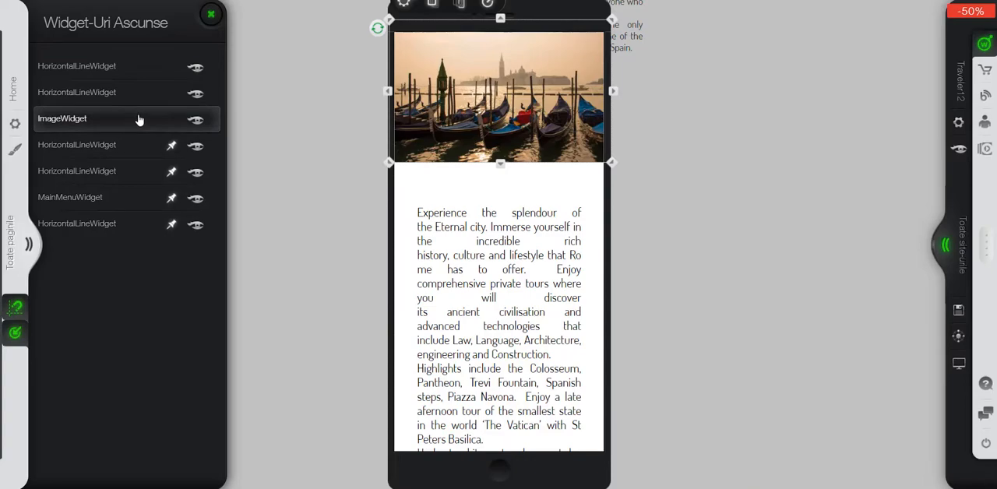
{"action": "left_click", "coordinate": [196, 126]}
Move the gondola image up into the space beneath the heading and shift the Córdoba text block further down, below the fountain image.
{"action": "scroll", "coordinate": [482, 356], "scroll_direction": "up", "scroll_amount": 3}
{"action": "left_click_drag", "start_coordinate": [477, 332], "coordinate": [486, 252]}
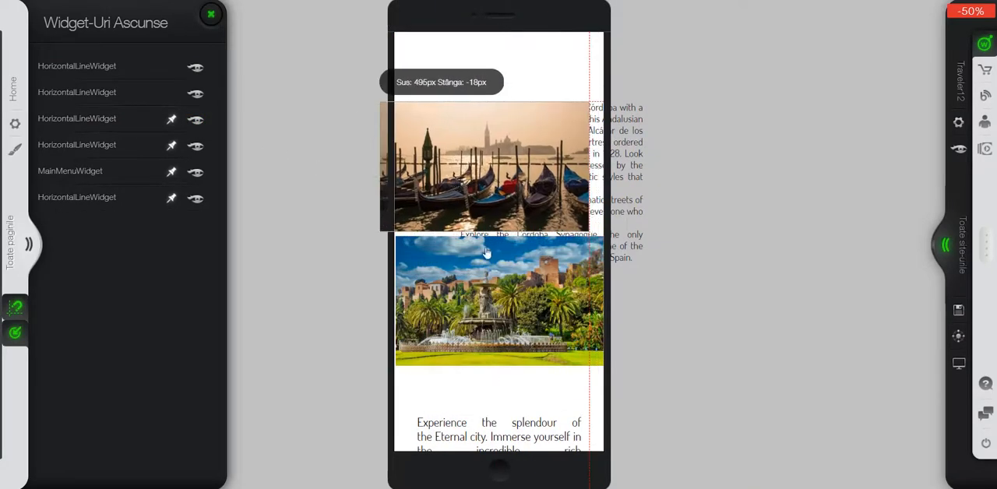
{"action": "scroll", "coordinate": [500, 346], "scroll_direction": "up", "scroll_amount": 3}
{"action": "left_click_drag", "start_coordinate": [488, 366], "coordinate": [503, 238]}
{"action": "scroll", "coordinate": [489, 222], "scroll_direction": "down", "scroll_amount": 2}
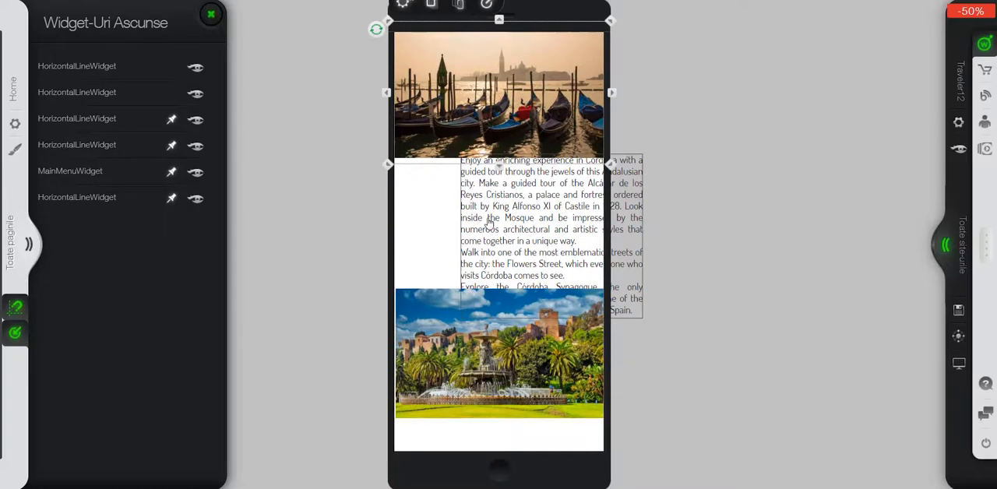
{"action": "scroll", "coordinate": [489, 232], "scroll_direction": "down", "scroll_amount": 4}
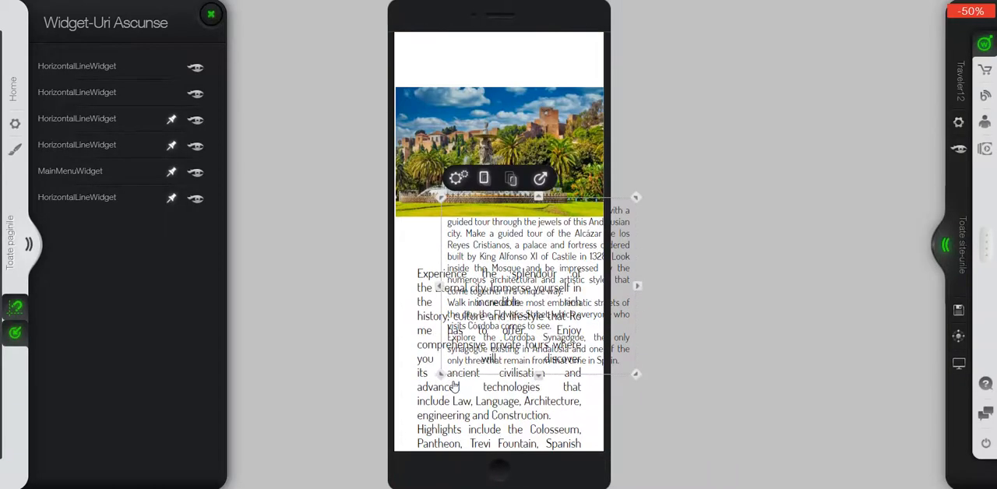
Move the HOLIDAY IN ITALY title up from the page end and centre it beneath the gondola image.
{"action": "scroll", "coordinate": [456, 384], "scroll_direction": "down", "scroll_amount": 1}
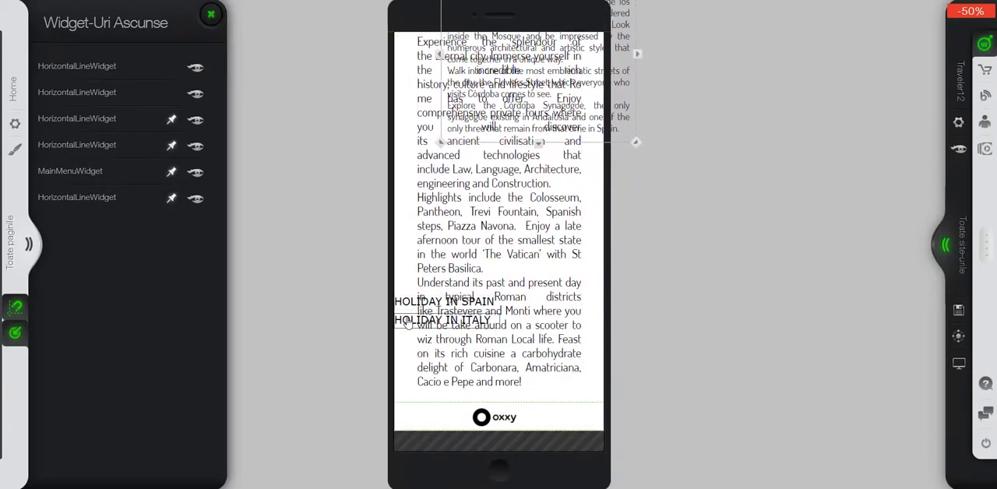
{"action": "left_click_drag", "start_coordinate": [409, 325], "coordinate": [393, 150]}
{"action": "scroll", "coordinate": [324, 320], "scroll_direction": "up", "scroll_amount": 3}
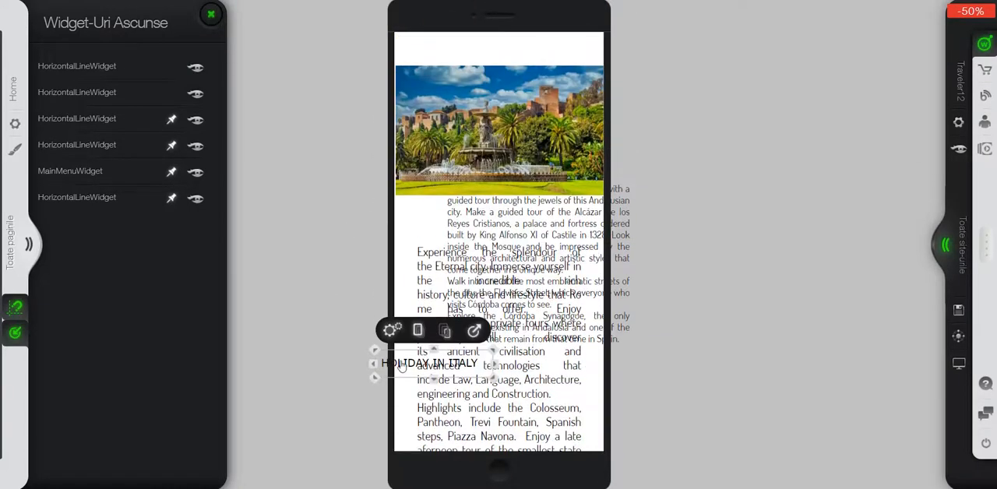
{"action": "left_click_drag", "start_coordinate": [407, 370], "coordinate": [401, 100]}
{"action": "scroll", "coordinate": [309, 363], "scroll_direction": "up", "scroll_amount": 3}
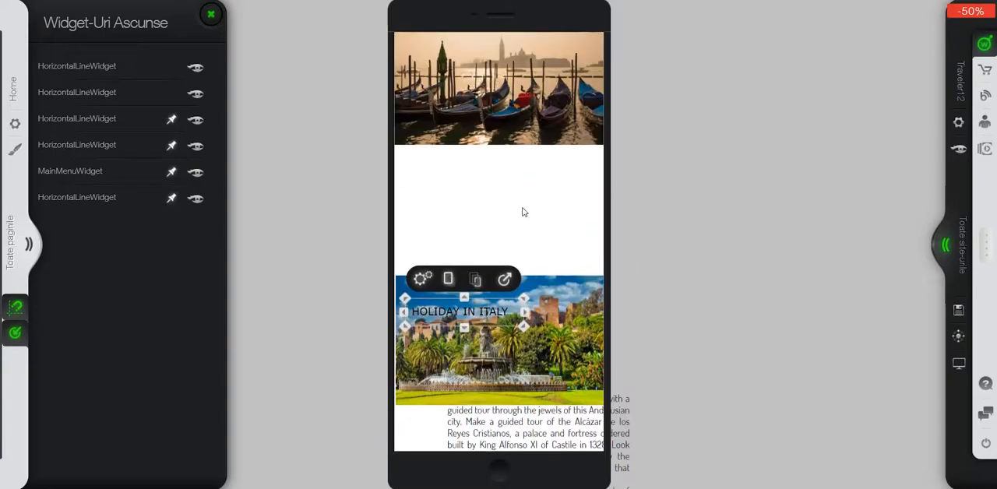
{"action": "left_click_drag", "start_coordinate": [449, 322], "coordinate": [480, 161]}
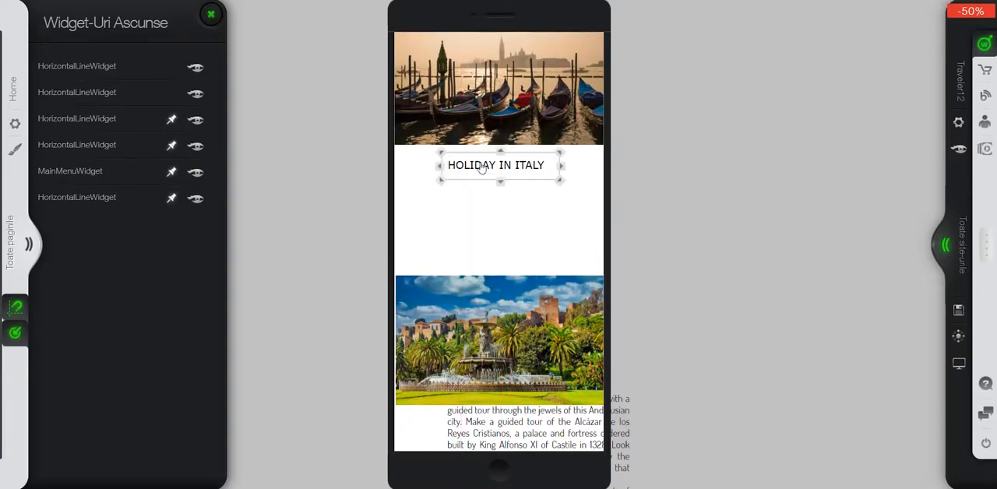
Move the fountain image down and aside to the right, below the Córdoba text block, to free space under the title.
{"action": "left_click_drag", "start_coordinate": [432, 349], "coordinate": [426, 423]}
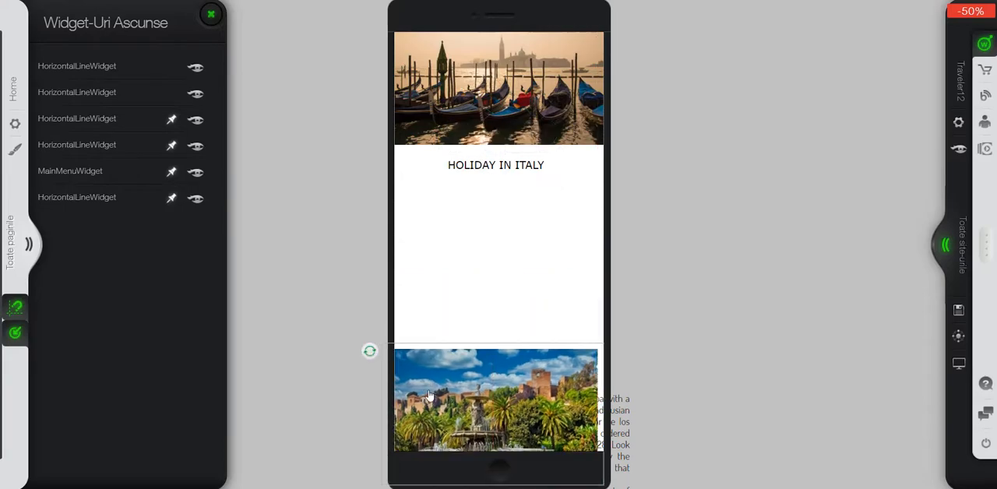
{"action": "scroll", "coordinate": [431, 210], "scroll_direction": "down", "scroll_amount": 3}
{"action": "left_click_drag", "start_coordinate": [465, 273], "coordinate": [525, 486]}
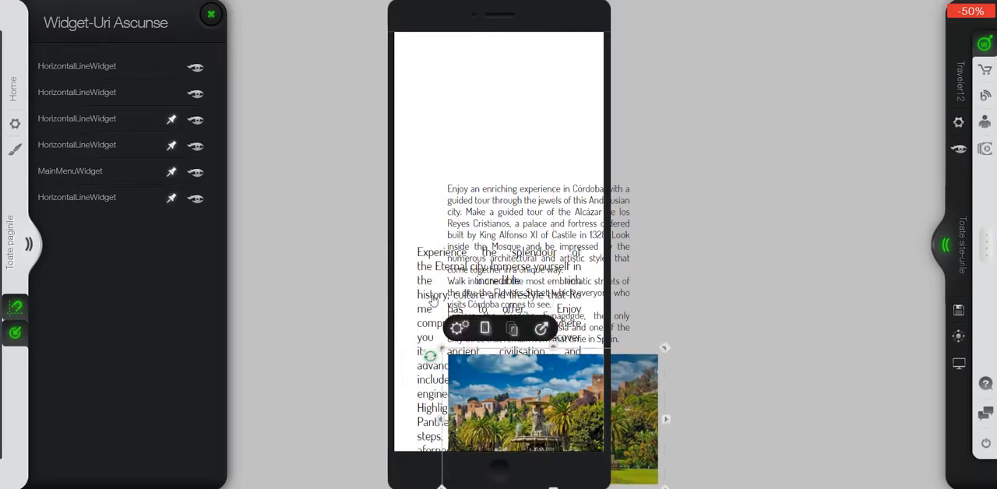
Set the mobile text size of the Rome text block to 15.
{"action": "left_click", "coordinate": [426, 283]}
{"action": "left_click", "coordinate": [453, 218]}
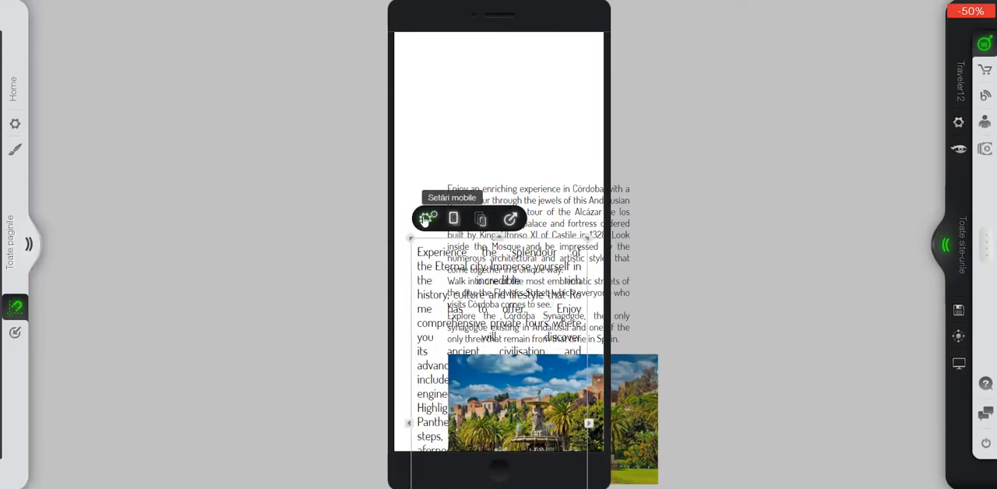
{"action": "left_click", "coordinate": [201, 85]}
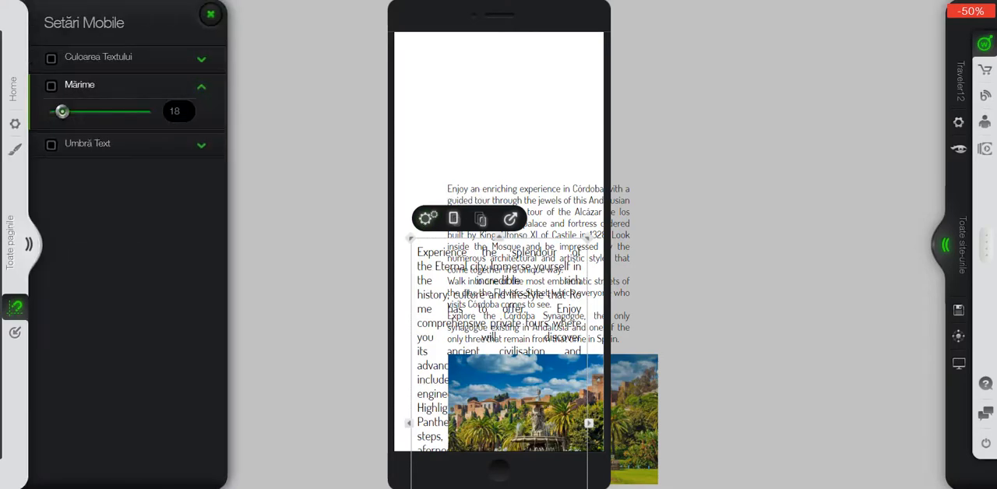
{"action": "type", "text": "15"}
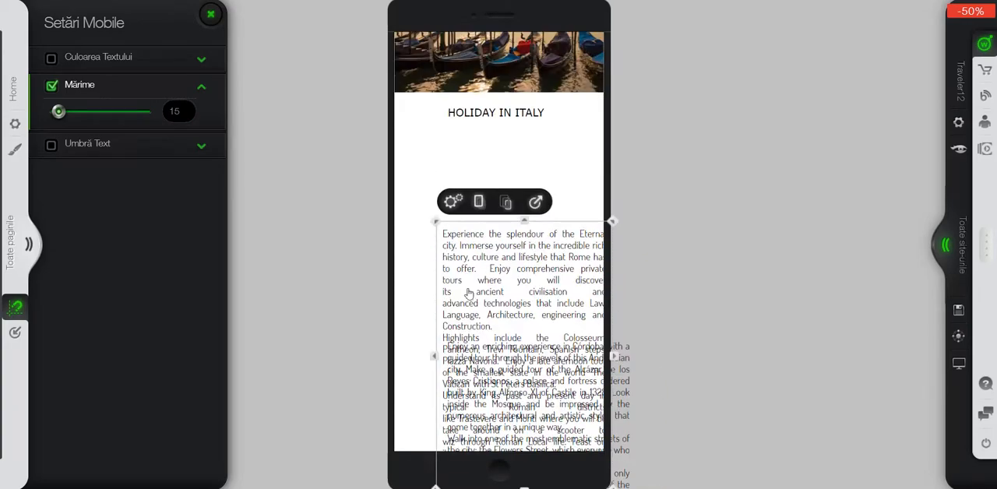
Place the Rome text block directly beneath the HOLIDAY IN ITALY title and widen it to nearly the full screen width.
{"action": "left_click_drag", "start_coordinate": [469, 294], "coordinate": [459, 205]}
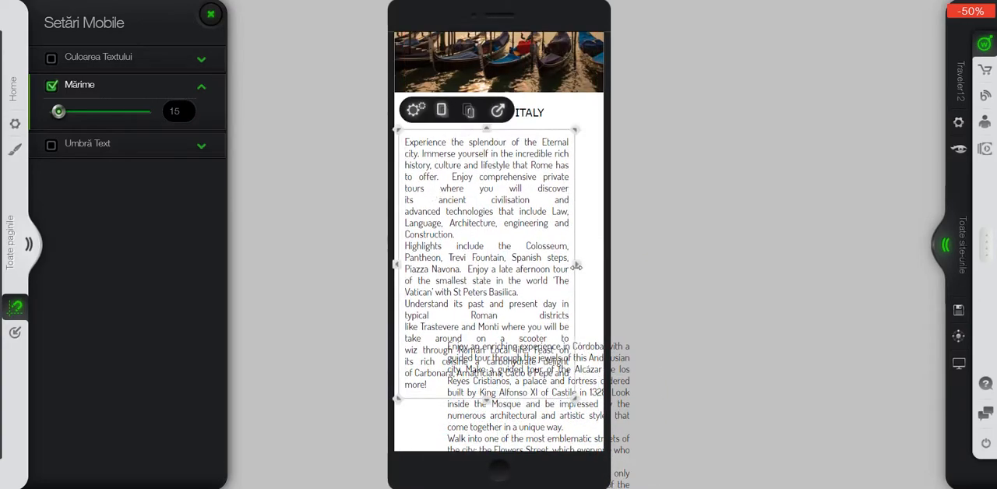
{"action": "left_click_drag", "start_coordinate": [576, 267], "coordinate": [600, 272]}
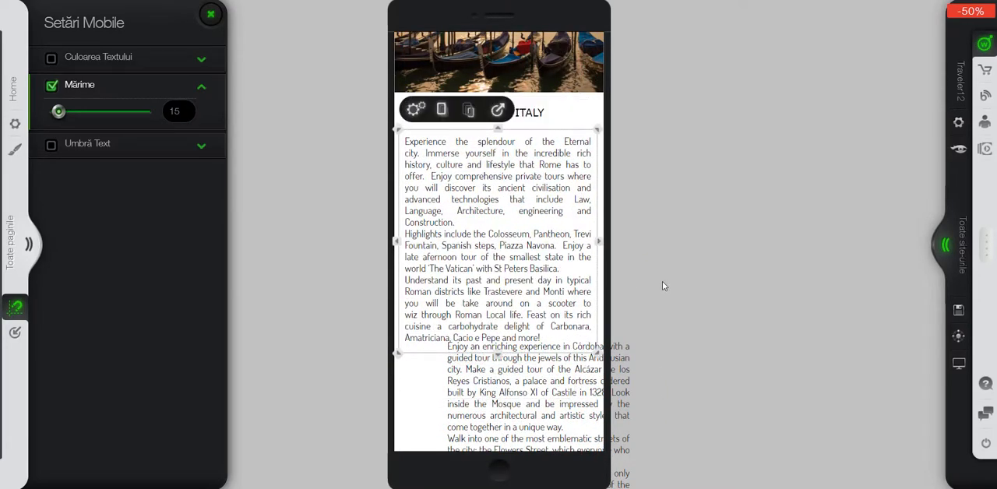
Move the Córdoba text block down out of the way and place the fountain image directly beneath the Rome text block, aligned to the screen width.
{"action": "left_click", "coordinate": [662, 281]}
{"action": "scroll", "coordinate": [663, 281], "scroll_direction": "down", "scroll_amount": 5}
{"action": "left_click_drag", "start_coordinate": [473, 165], "coordinate": [506, 453]}
{"action": "left_click_drag", "start_coordinate": [471, 271], "coordinate": [417, 126]}
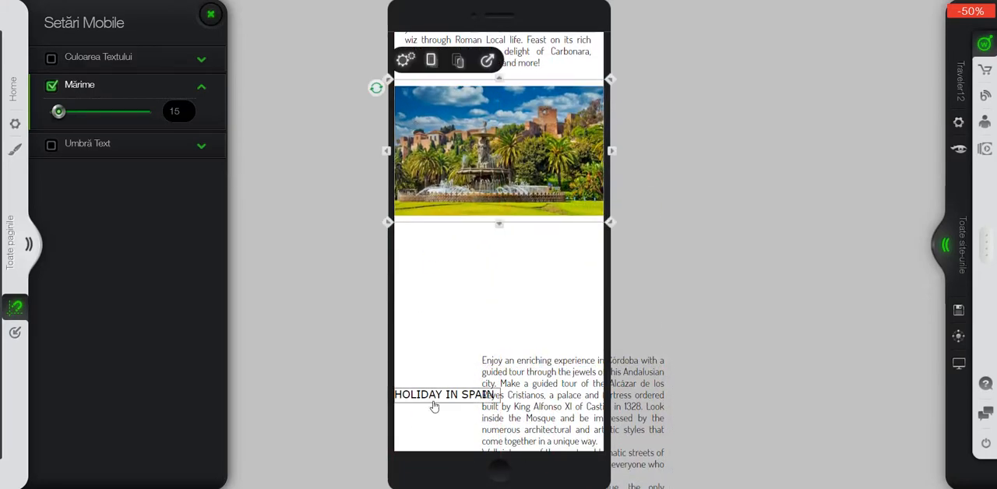
Centre the HOLIDAY IN SPAIN title beneath the fountain image and place the Córdoba text block under it, widened to nearly the full screen width.
{"action": "left_click_drag", "start_coordinate": [436, 407], "coordinate": [489, 240]}
{"action": "left_click_drag", "start_coordinate": [532, 383], "coordinate": [468, 309]}
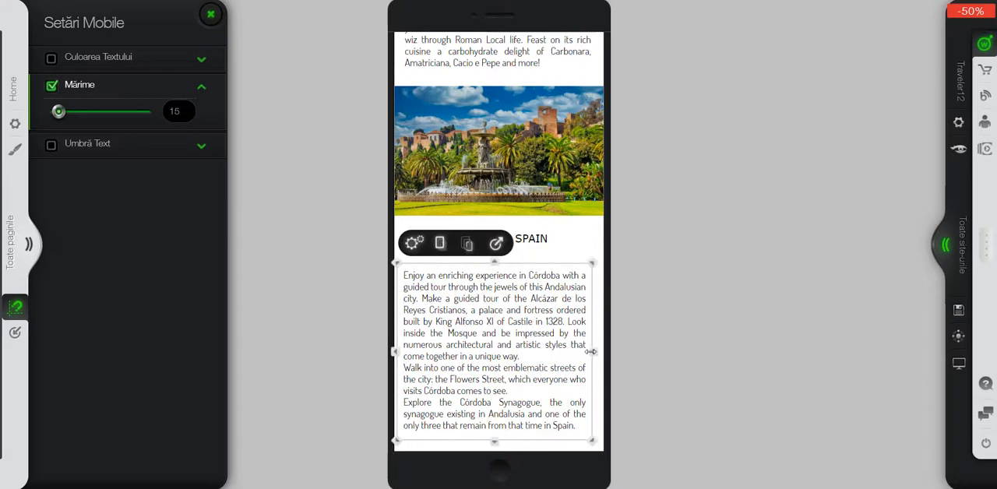
{"action": "left_click_drag", "start_coordinate": [592, 353], "coordinate": [598, 355]}
Raise the footer slightly to reduce the empty space under the Córdoba text block, and save the site.
{"action": "scroll", "coordinate": [577, 372], "scroll_direction": "down", "scroll_amount": 2}
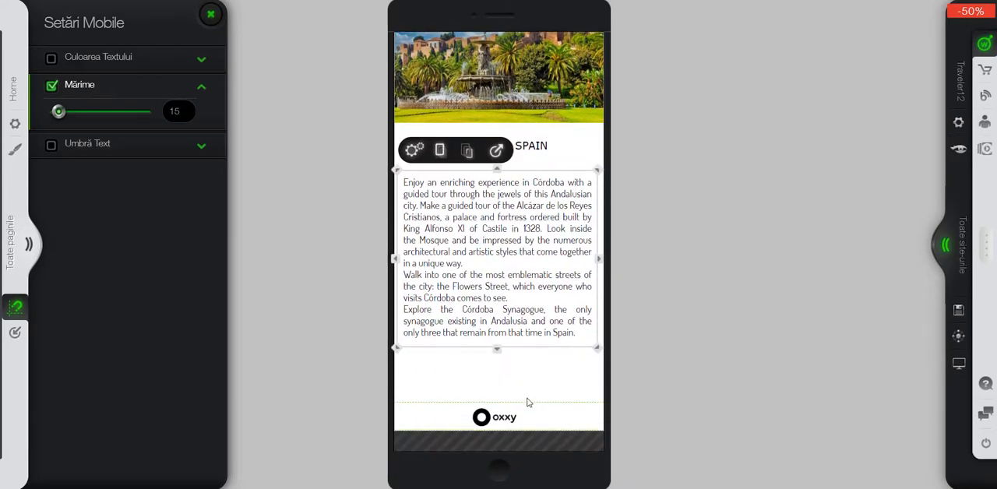
{"action": "left_click_drag", "start_coordinate": [528, 402], "coordinate": [528, 395]}
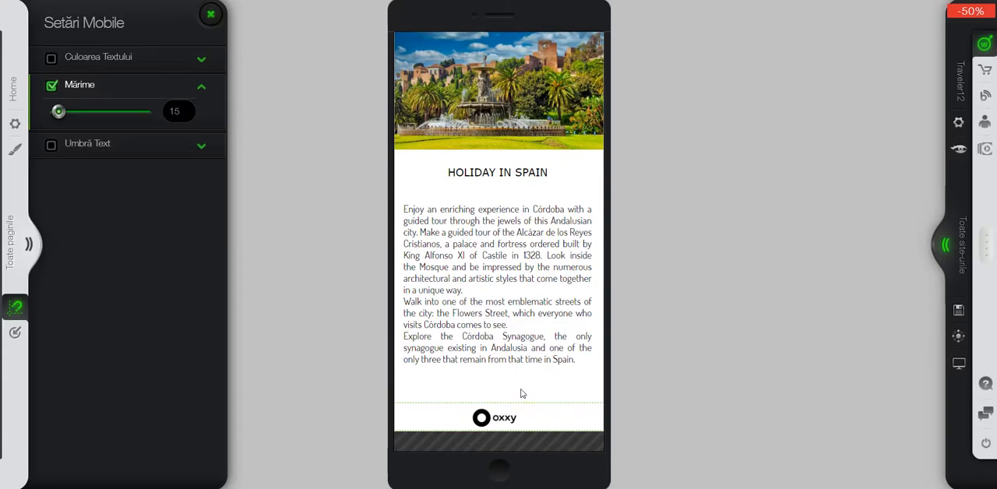
{"action": "left_click", "coordinate": [959, 311]}
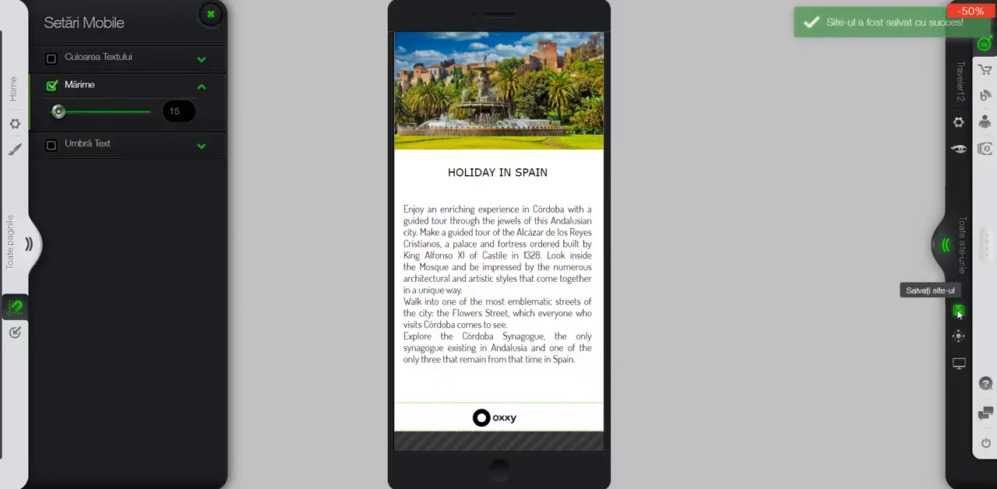
Review the arranged mobile Home page back up to its header and close the mobile text settings.
{"action": "scroll", "coordinate": [741, 347], "scroll_direction": "up", "scroll_amount": 10}
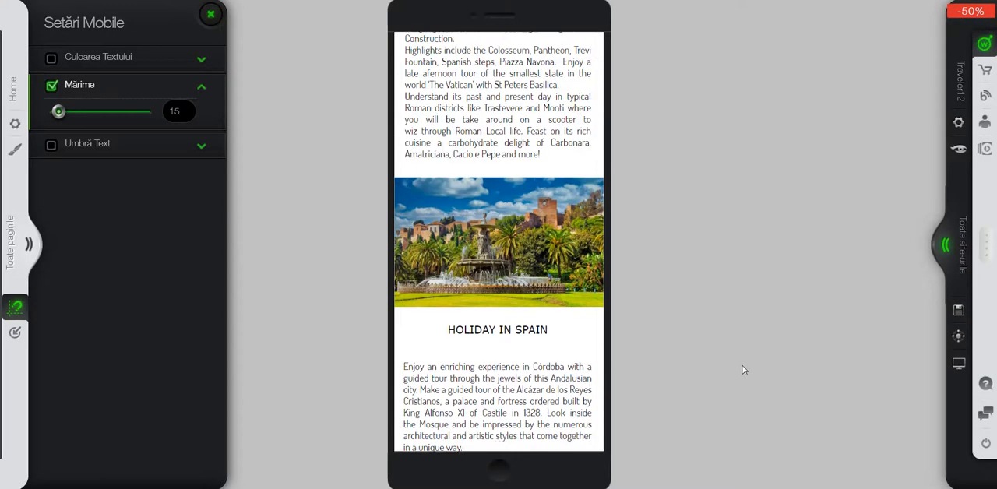
{"action": "scroll", "coordinate": [740, 370], "scroll_direction": "up", "scroll_amount": 2}
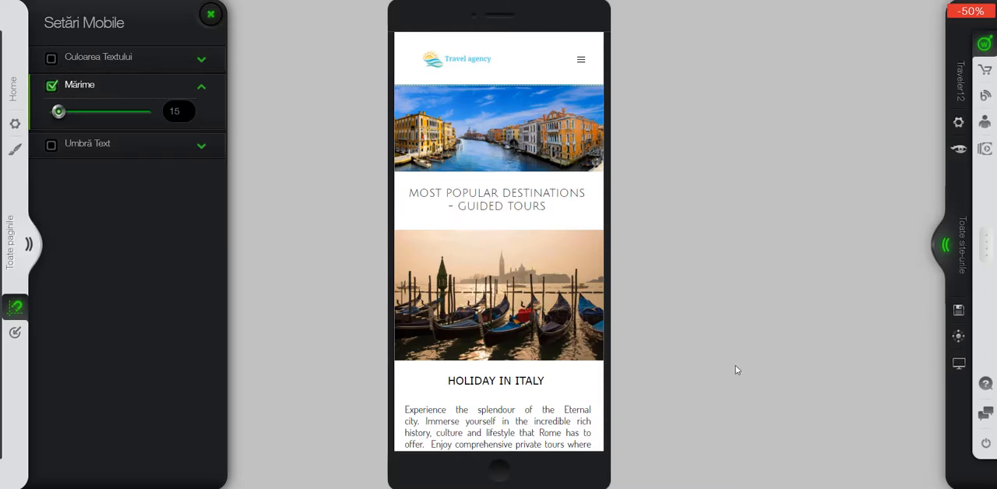
{"action": "left_click", "coordinate": [208, 16]}
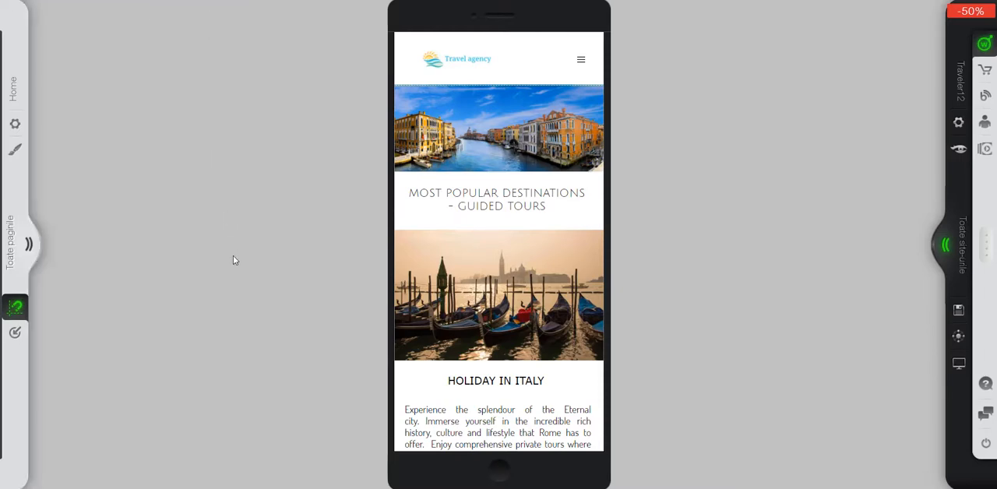